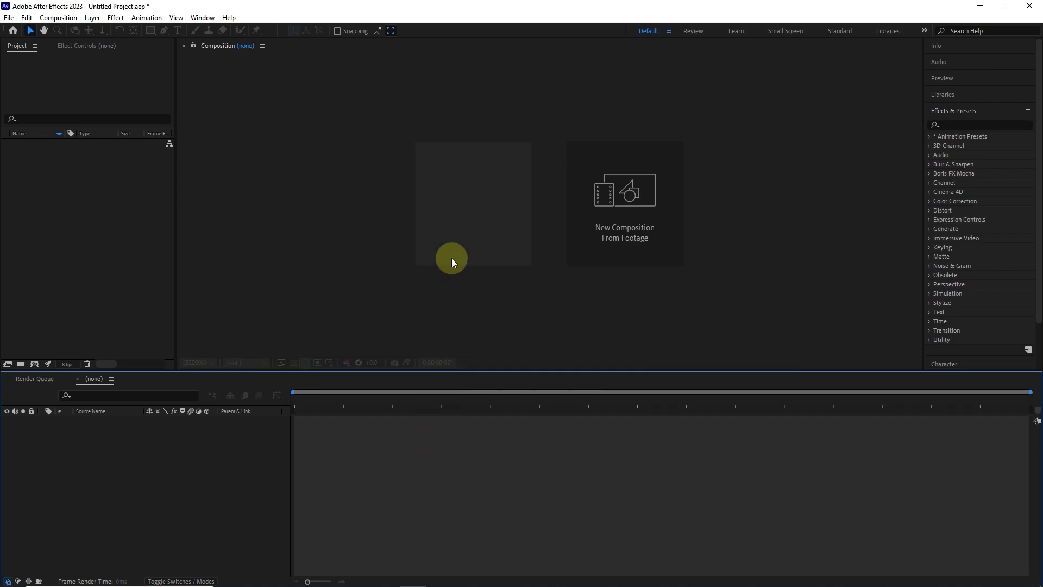
- Create Comp 1 from a custom preset at 30 fps with a 0:02:00:00 duration
left_click(455, 212)
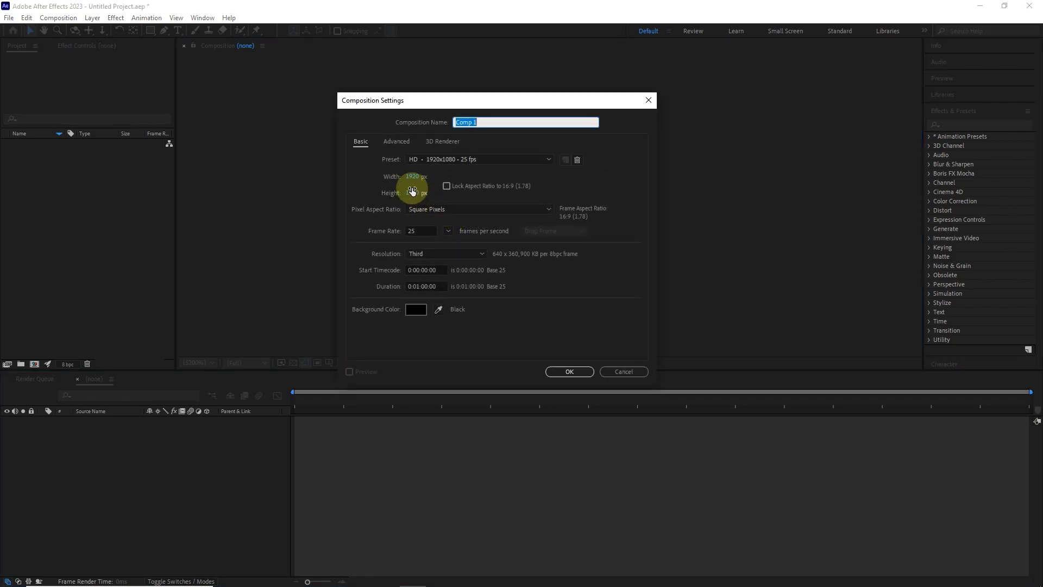
left_click(440, 159)
left_click(451, 169)
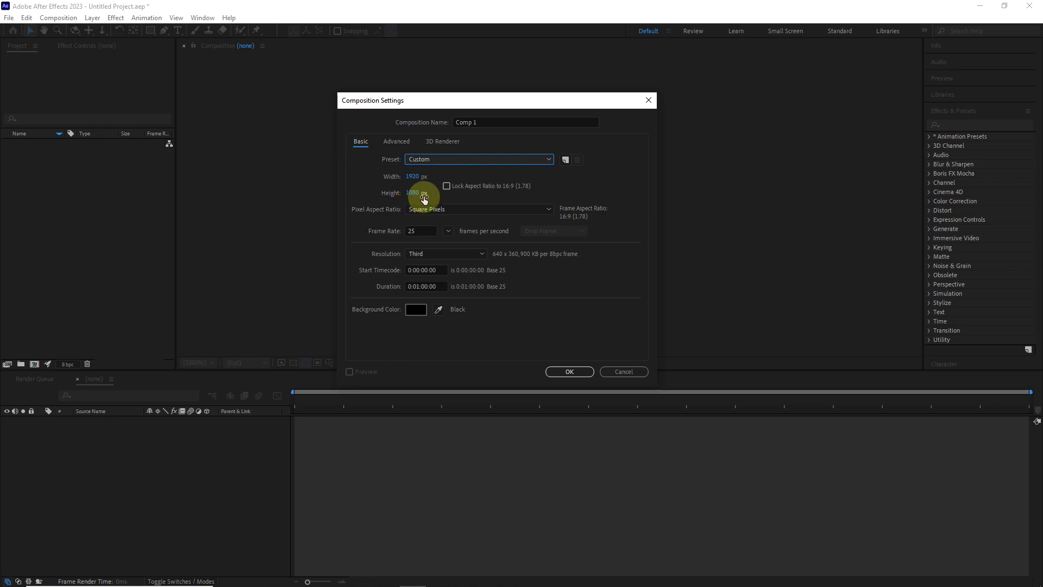
left_click(447, 232)
left_click(459, 325)
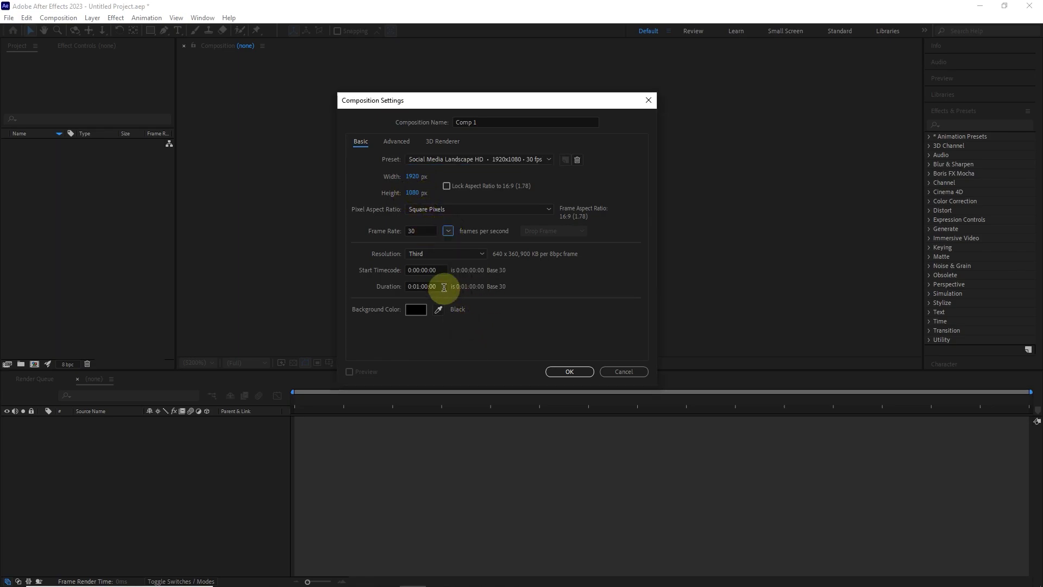
left_click(419, 287)
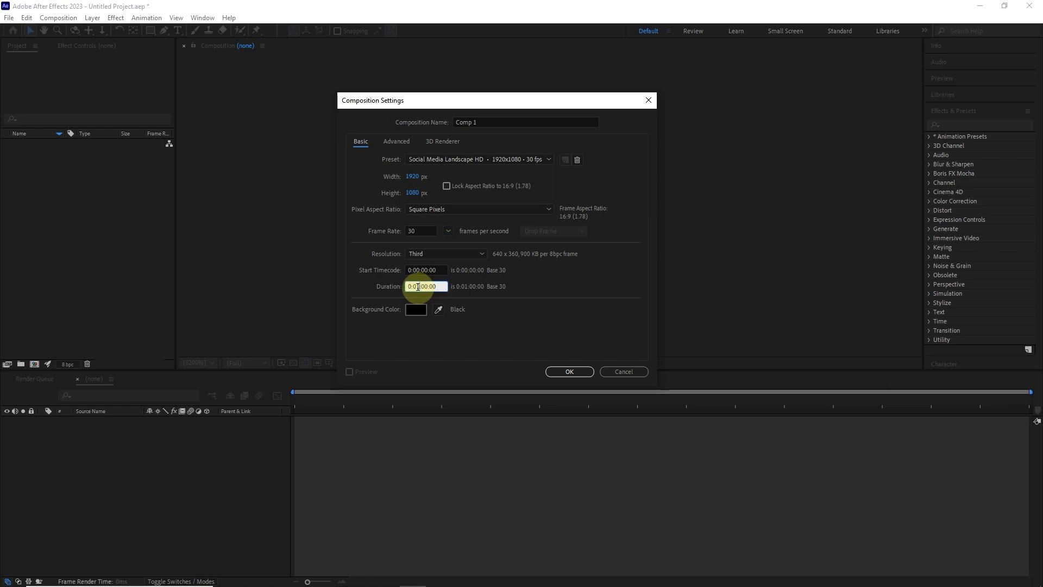
key("BackSpace")
type("2")
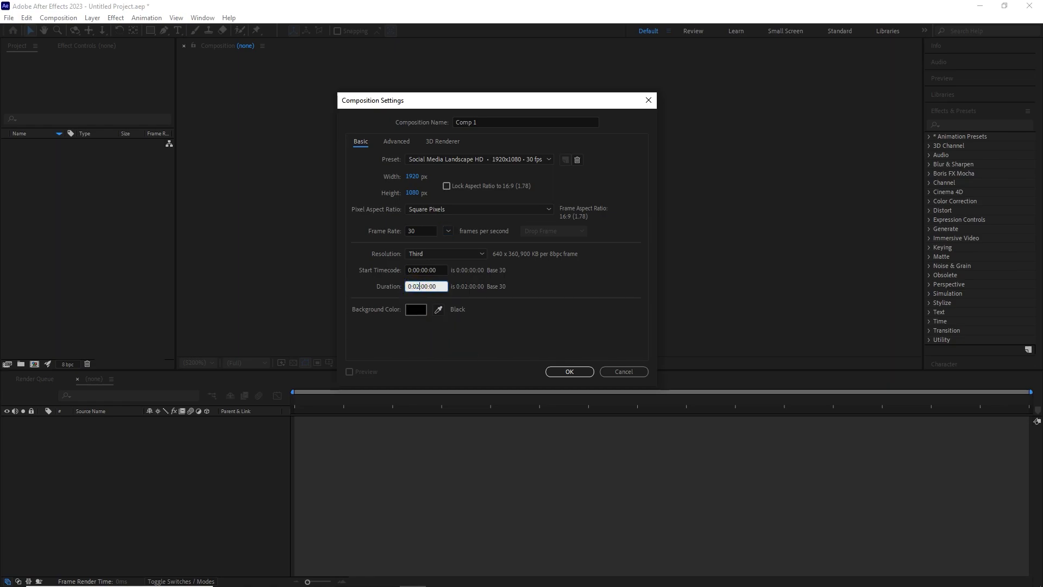
left_click(520, 321)
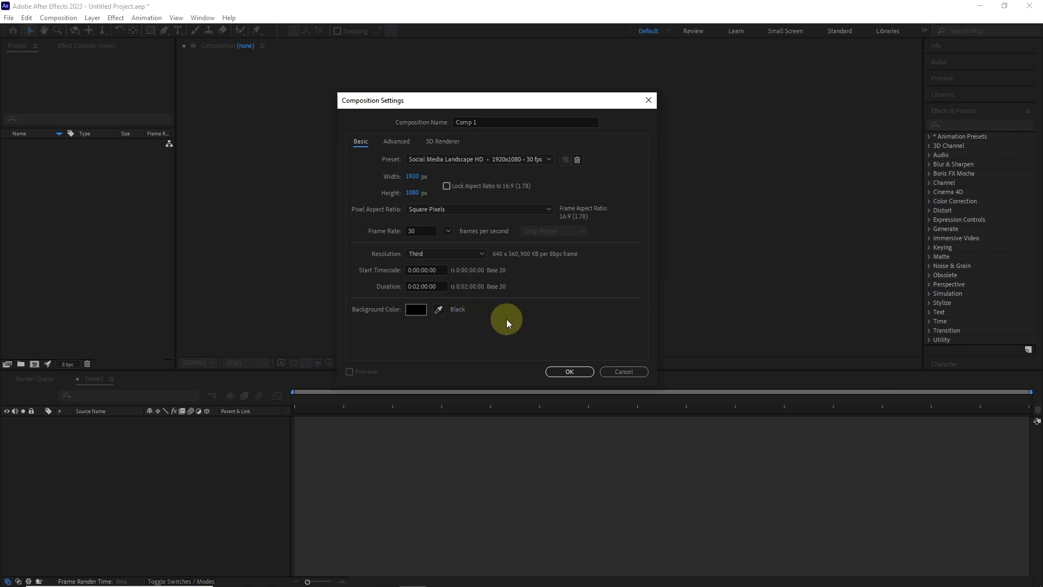
left_click(564, 368)
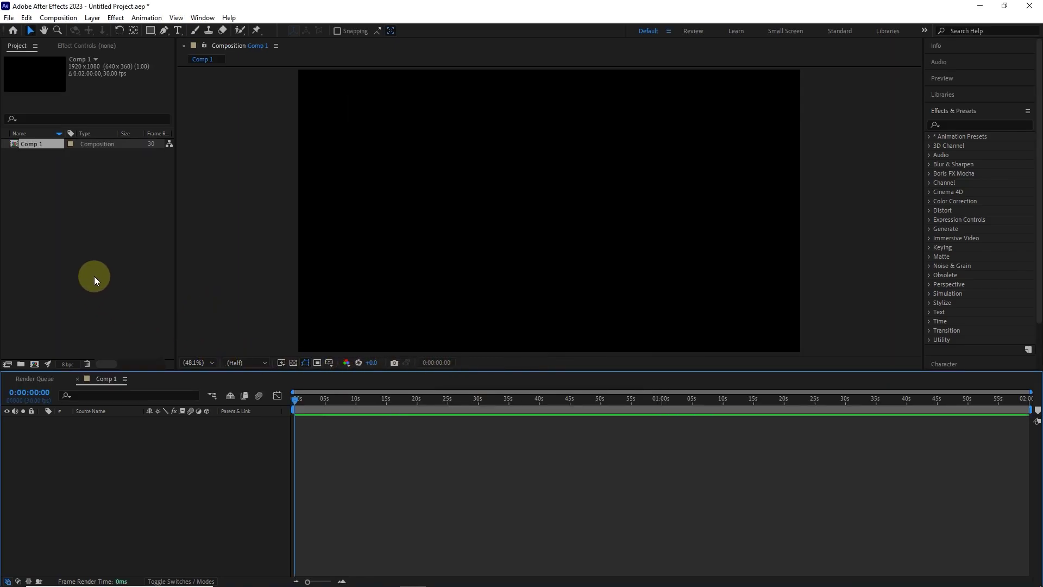
- Import Lake.mp4 and Logo.png into the project
right_click(100, 219)
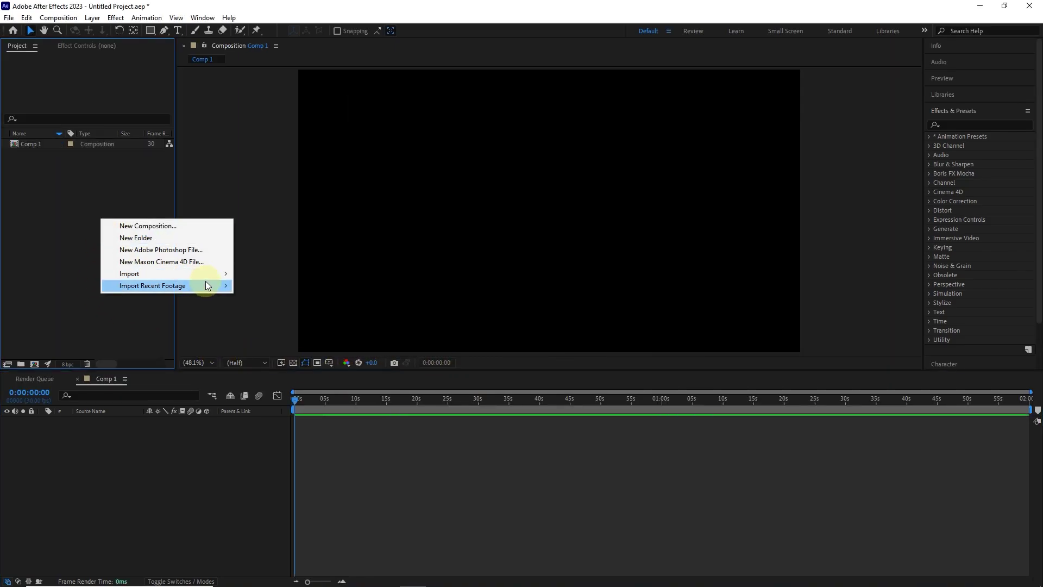
mouse_move(215, 273)
left_click(256, 273)
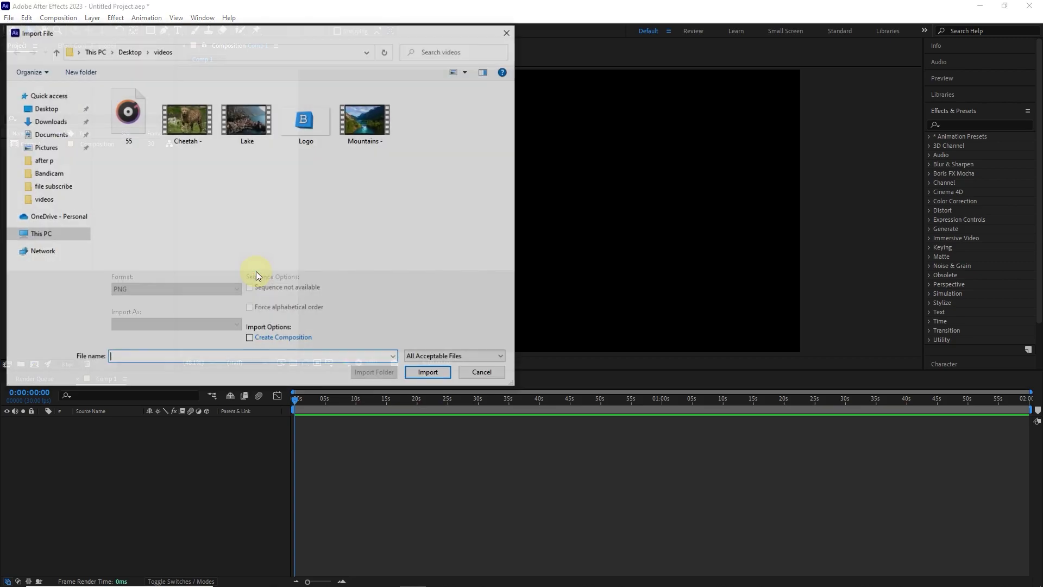
left_click_drag(317, 158, 260, 119)
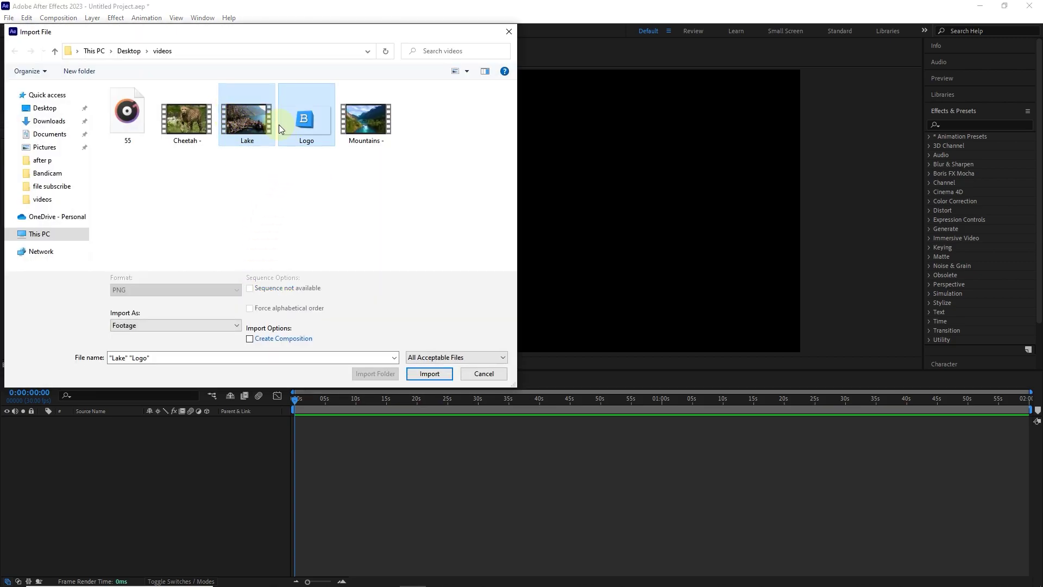
left_click(421, 374)
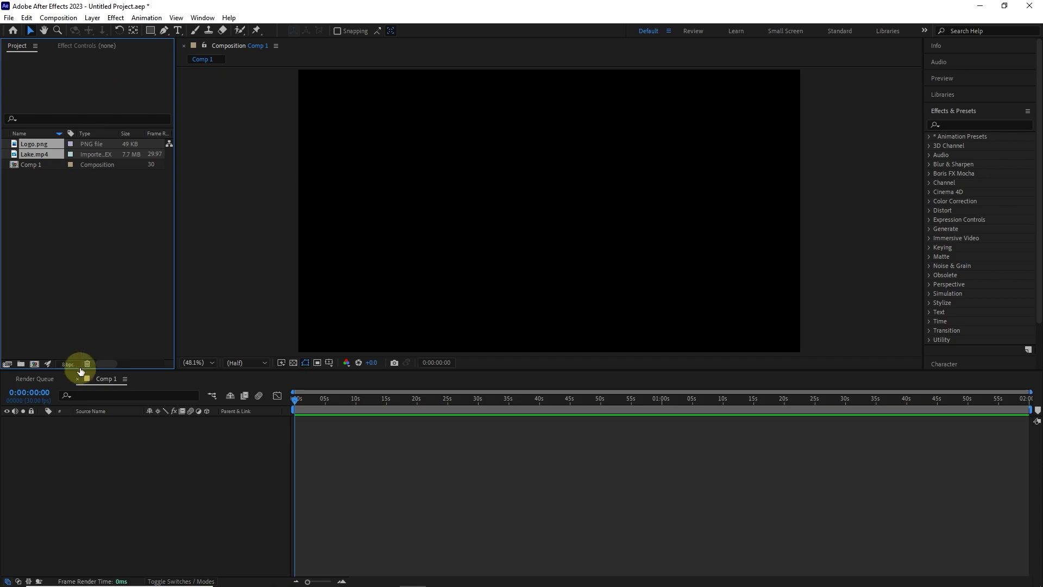
- Add both files to Comp 1 and move Logo.png above Lake.mp4
left_click_drag(43, 142, 111, 462)
mouse_move(299, 399)
left_mouse_down()
mouse_move(383, 408)
mouse_move(289, 412)
left_mouse_up()
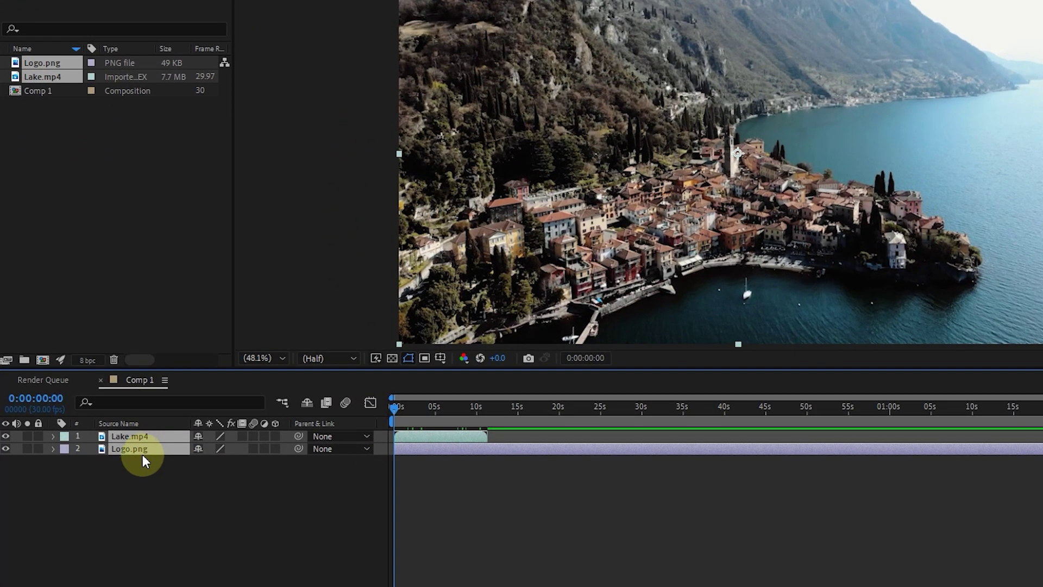
left_click(104, 429)
left_click_drag(135, 447, 146, 435)
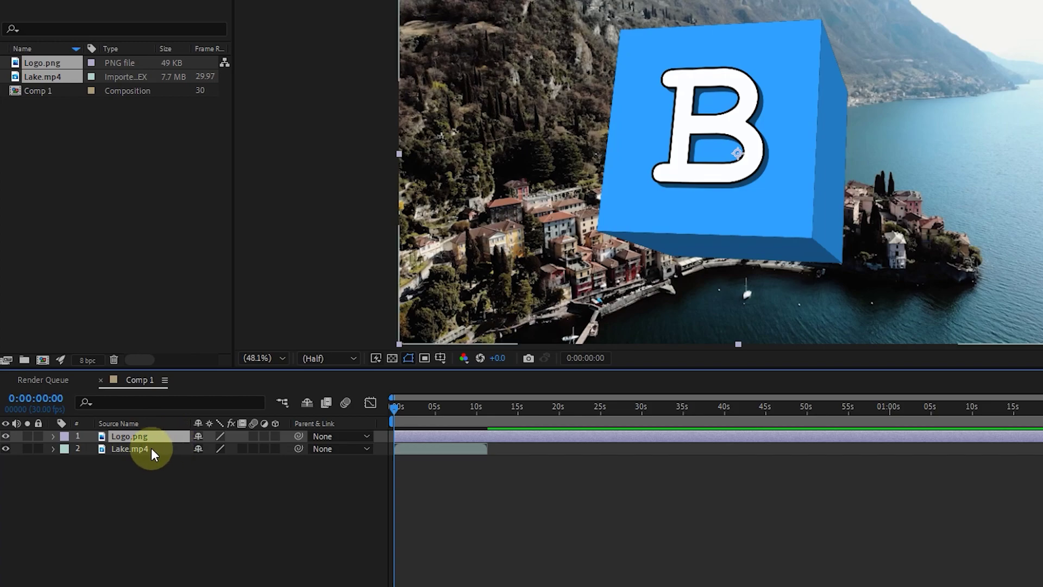
- Reveal Logo.png's Transform properties and set a Position keyframe at 0:00:00 (960.0, 540.0)
left_click(131, 436)
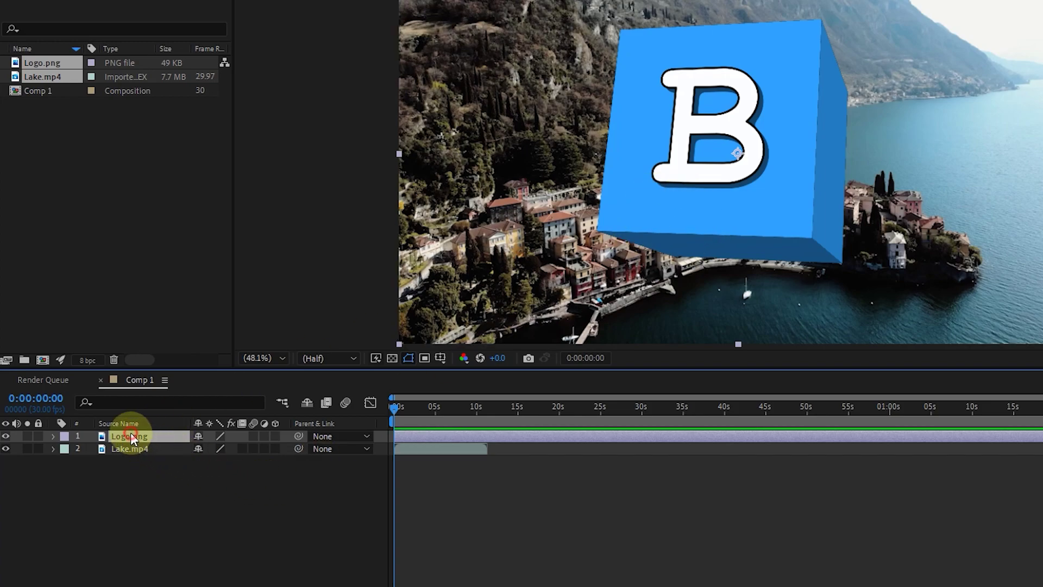
left_click(53, 436)
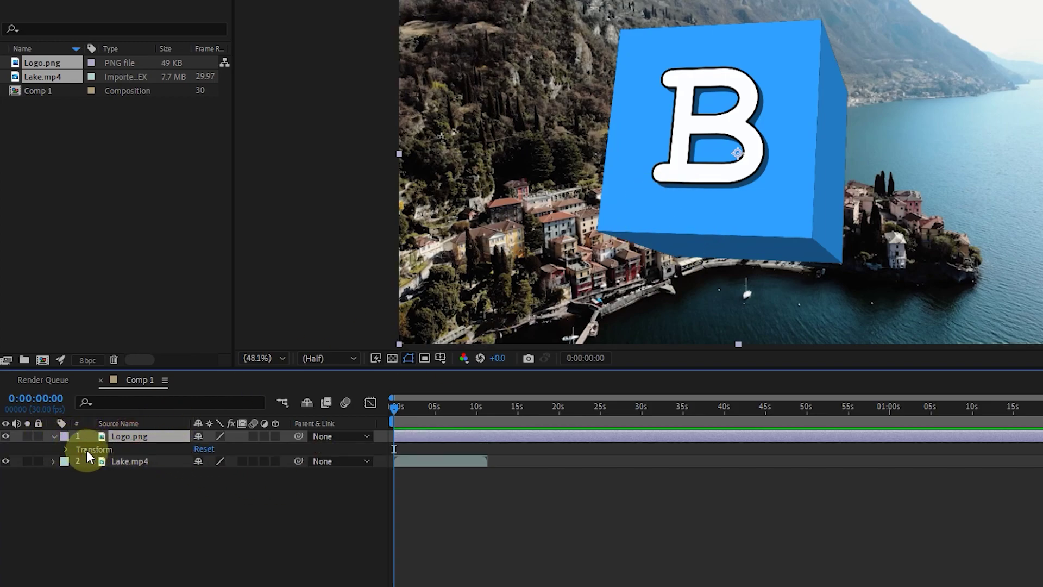
left_click(66, 449)
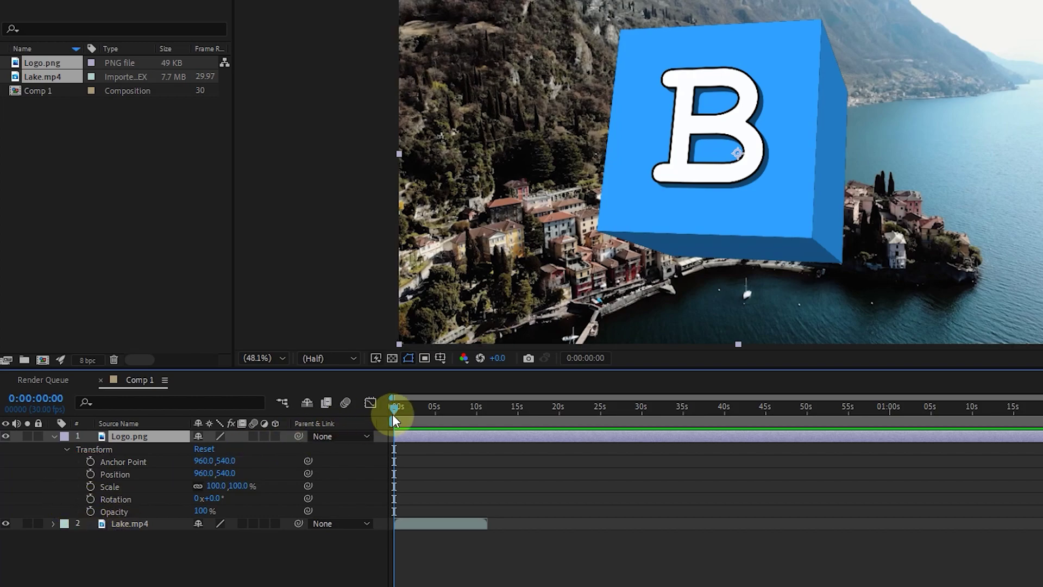
left_click(92, 474)
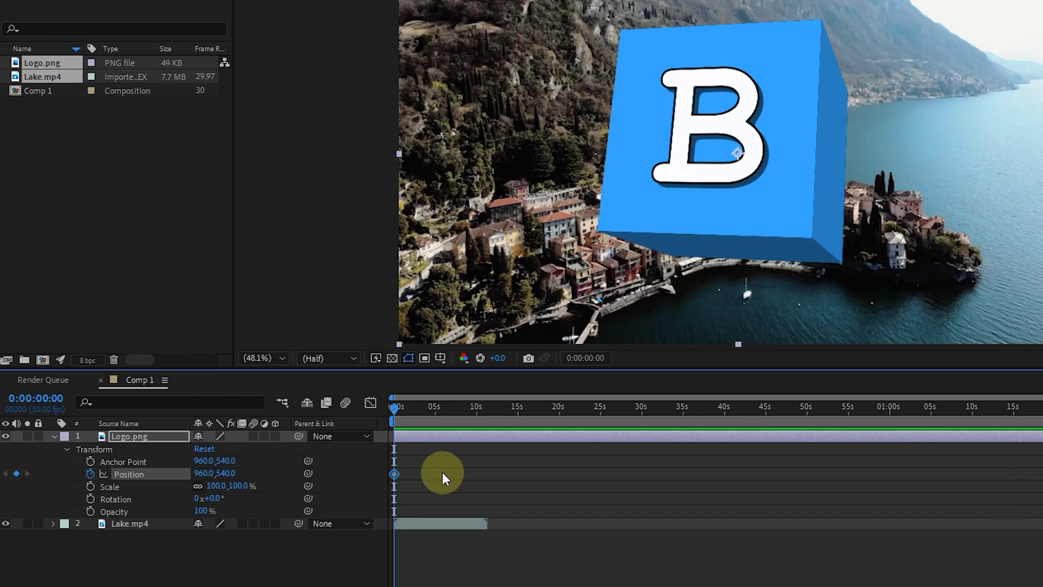
- Clear the Position keyframe, scale the logo to 25% and place it at -105.5, 980.3
left_click(91, 473)
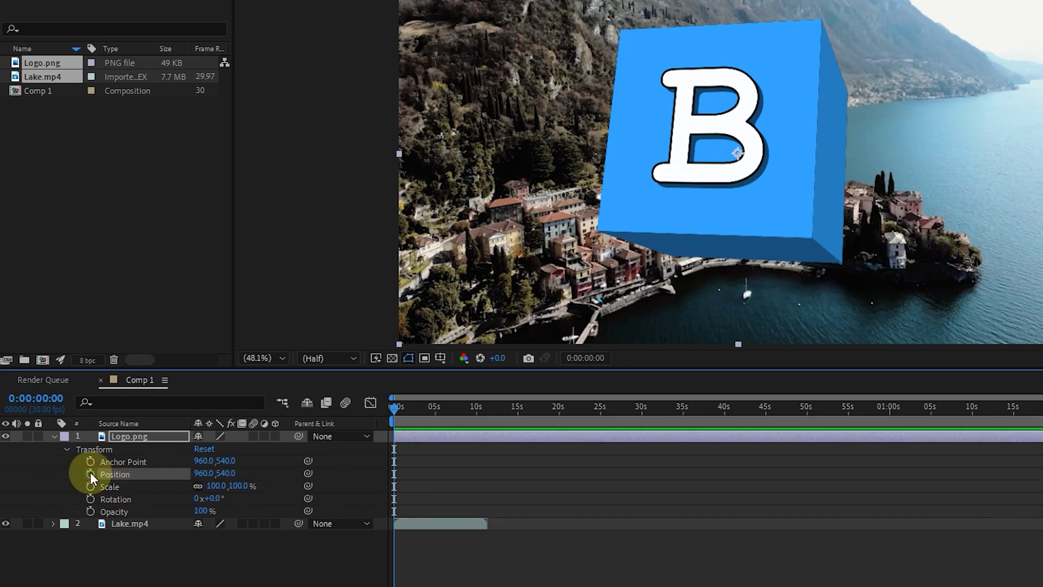
left_click(143, 486)
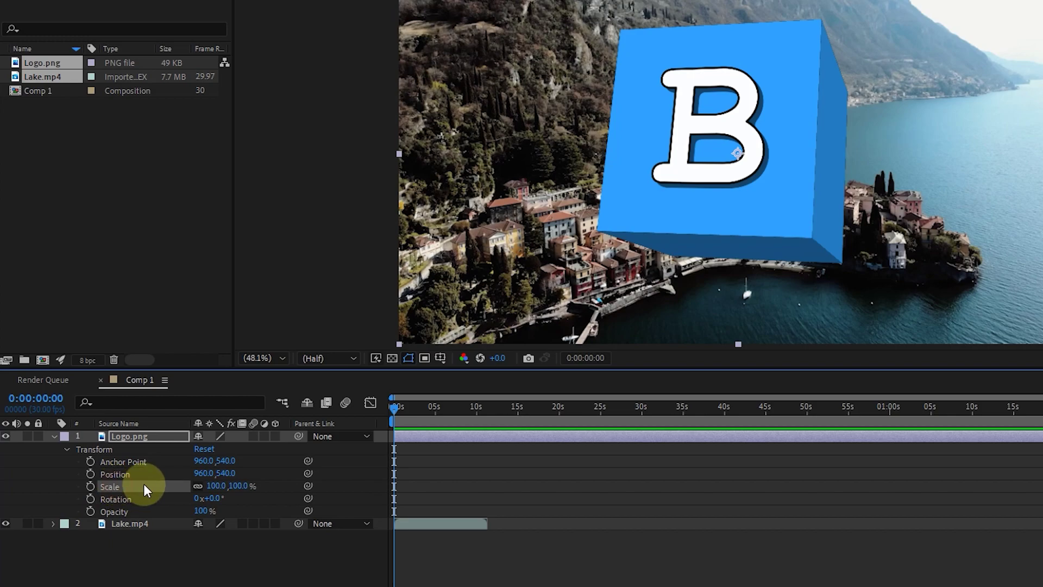
left_click_drag(217, 488, 163, 488)
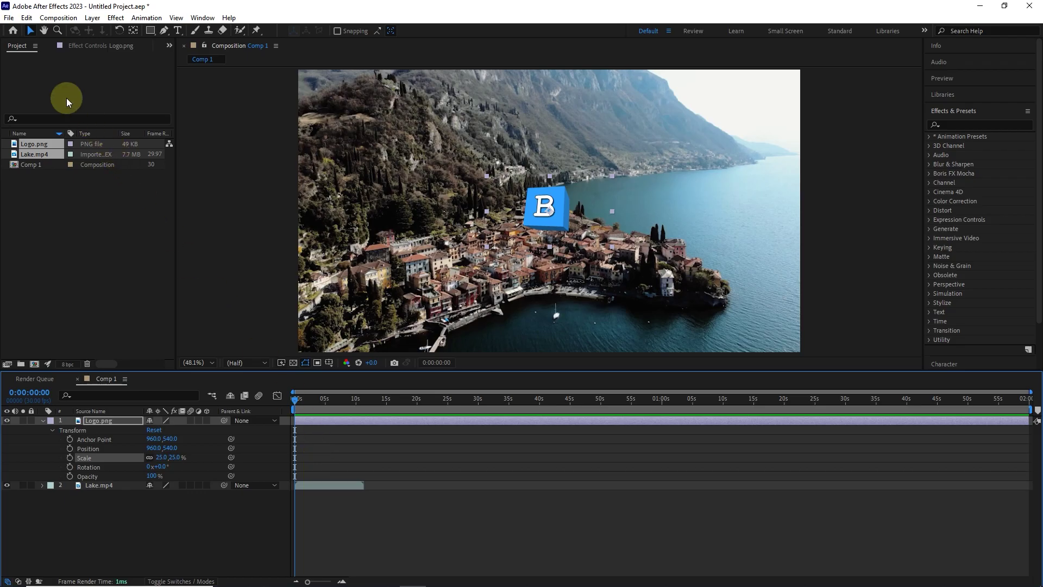
left_click(29, 31)
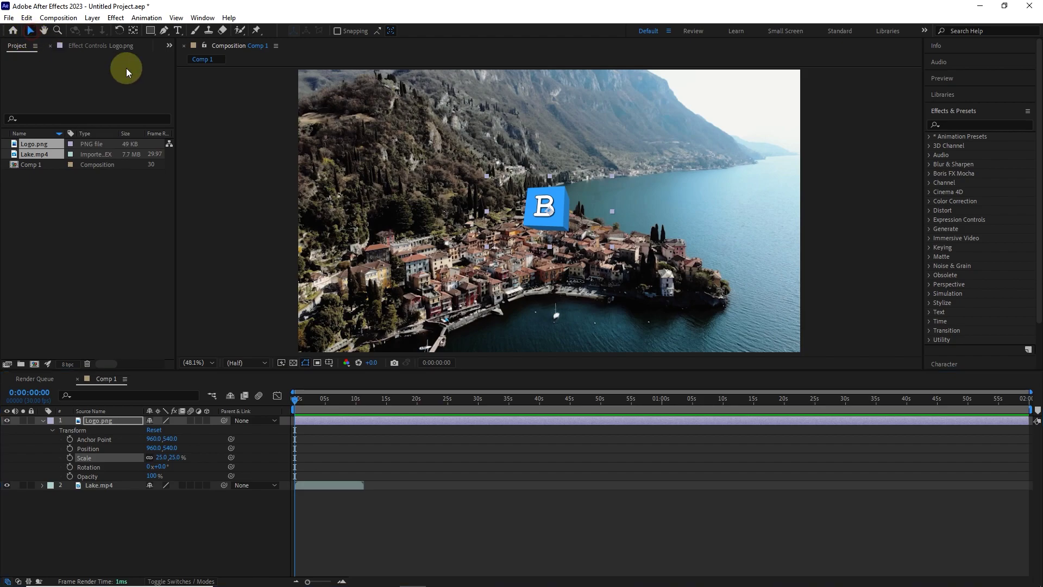
left_click_drag(547, 211, 271, 326)
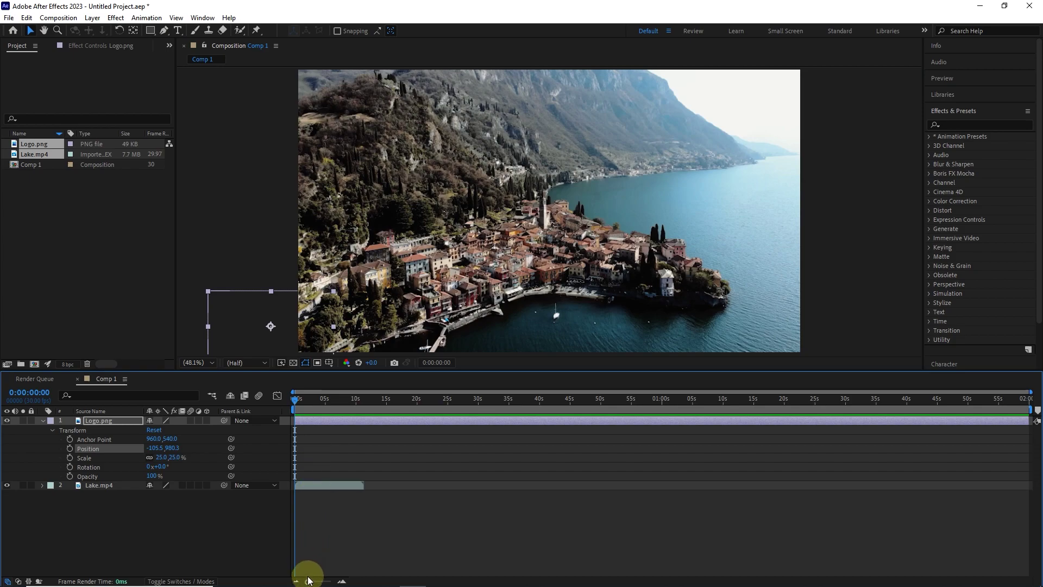
left_click_drag(307, 582, 326, 582)
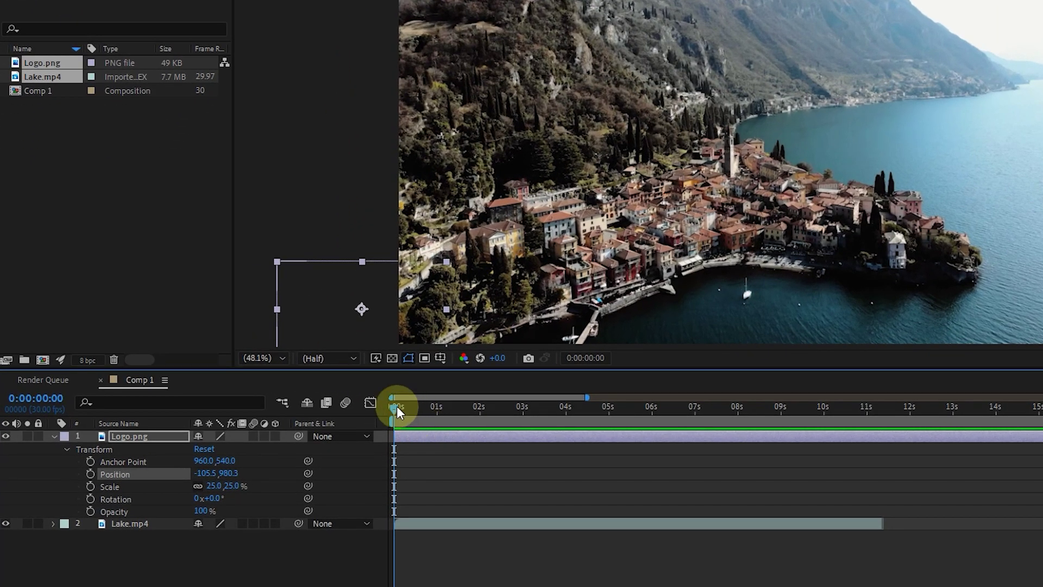
- Add a Position keyframe at 0:00:01:00 holding -105.5, 980.3
left_click_drag(295, 400, 330, 405)
left_click_drag(442, 414, 440, 415)
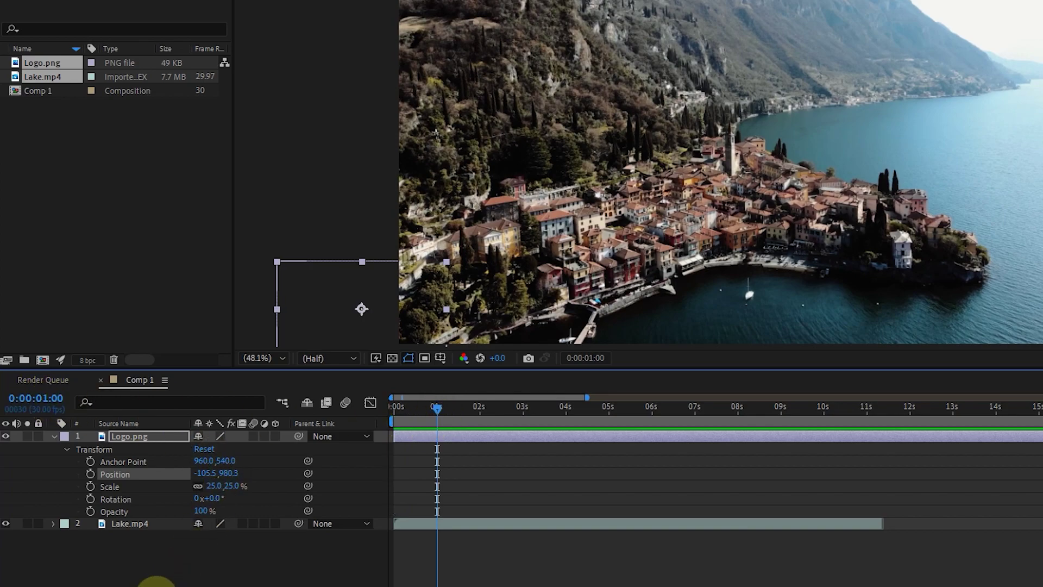
left_click(90, 474)
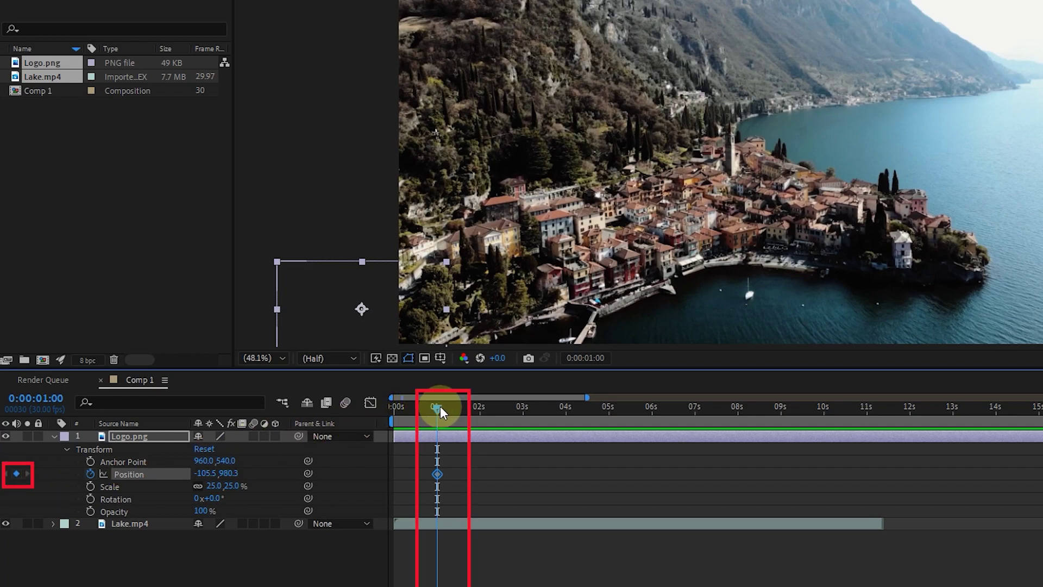
mouse_move(440, 406)
left_mouse_down()
mouse_move(425, 418)
mouse_move(437, 412)
left_mouse_up()
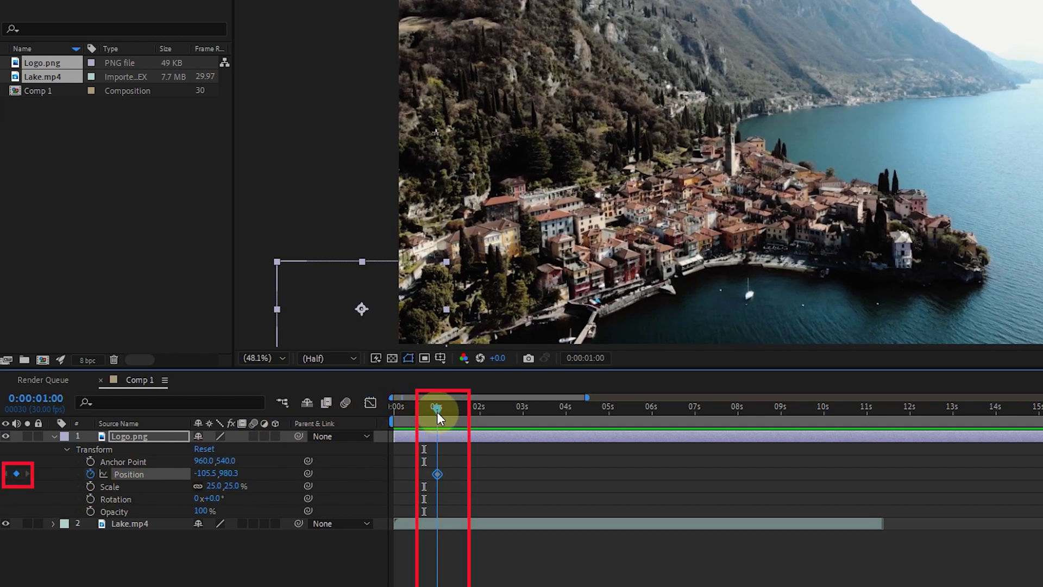
left_click(14, 472)
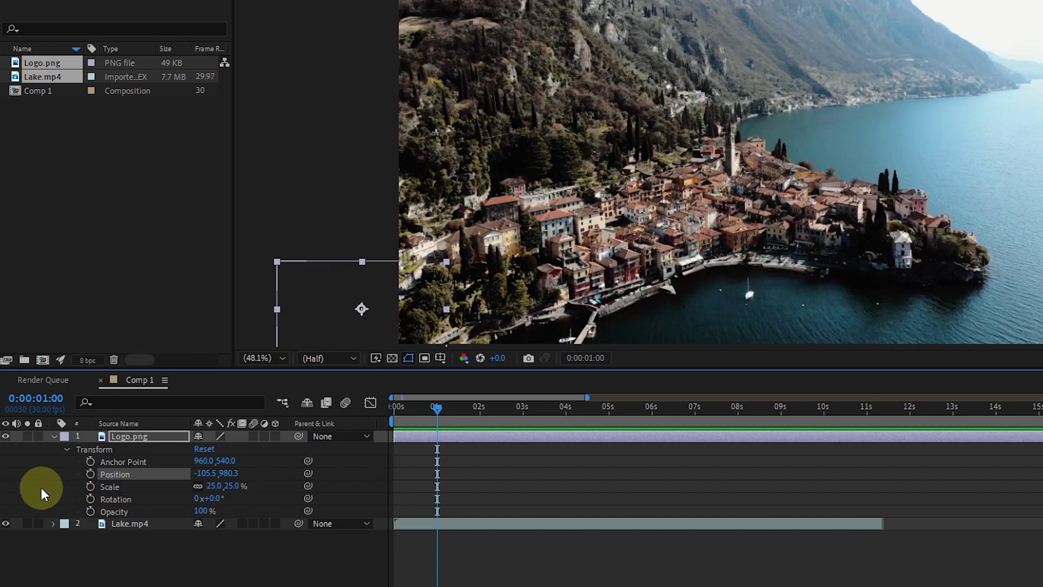
left_click(90, 473)
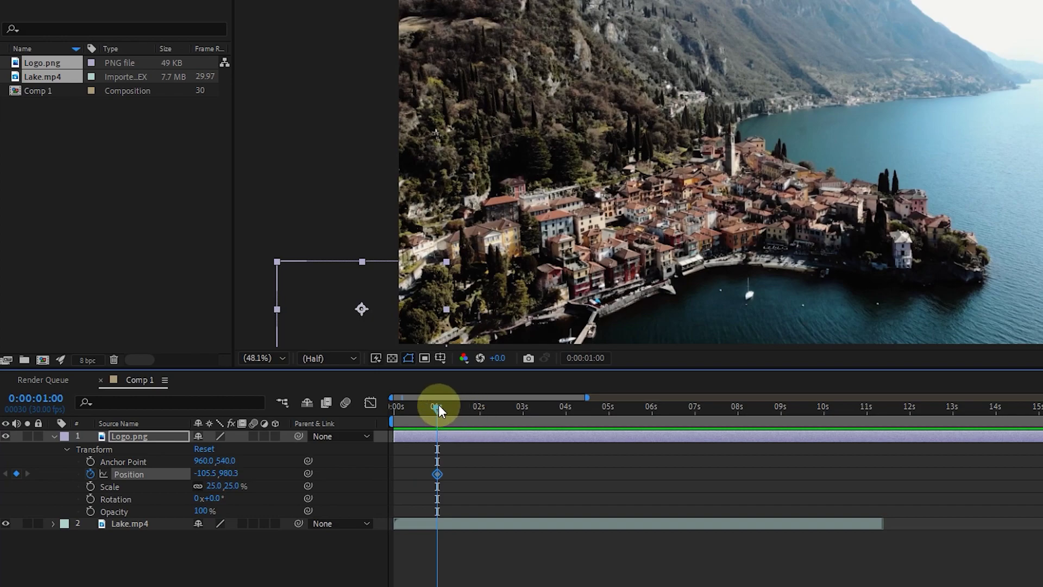
- Add a 2-second Position keyframe bringing the logo into frame at 157.9, 980.3
left_click_drag(438, 405, 484, 428)
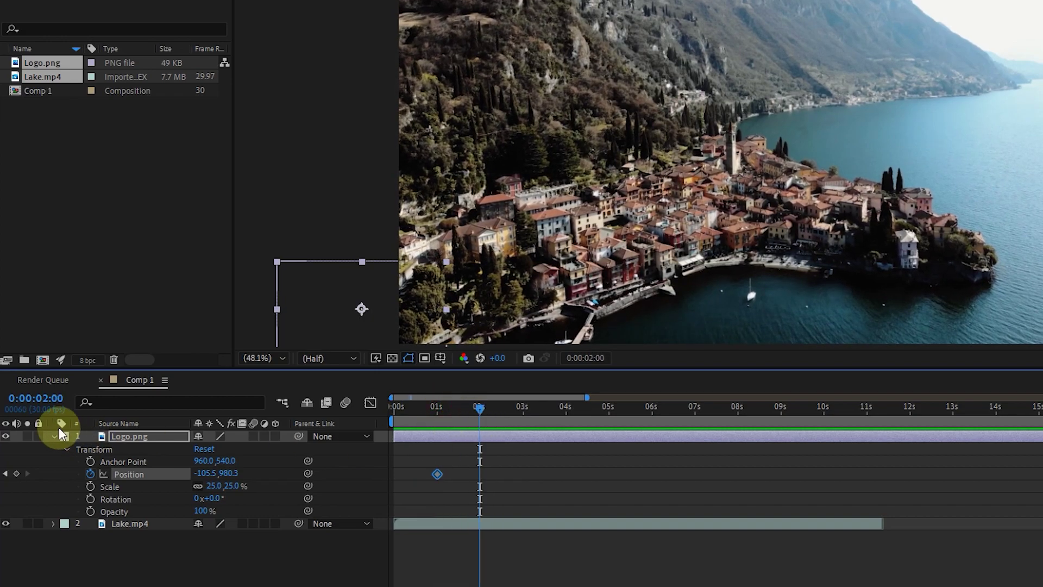
left_click(16, 474)
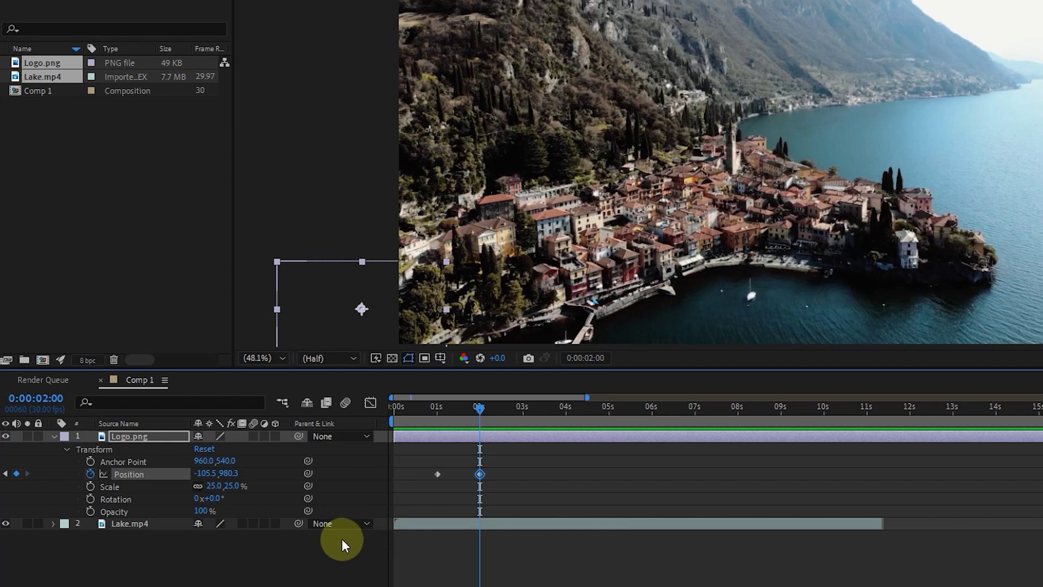
left_click_drag(205, 474, 413, 490)
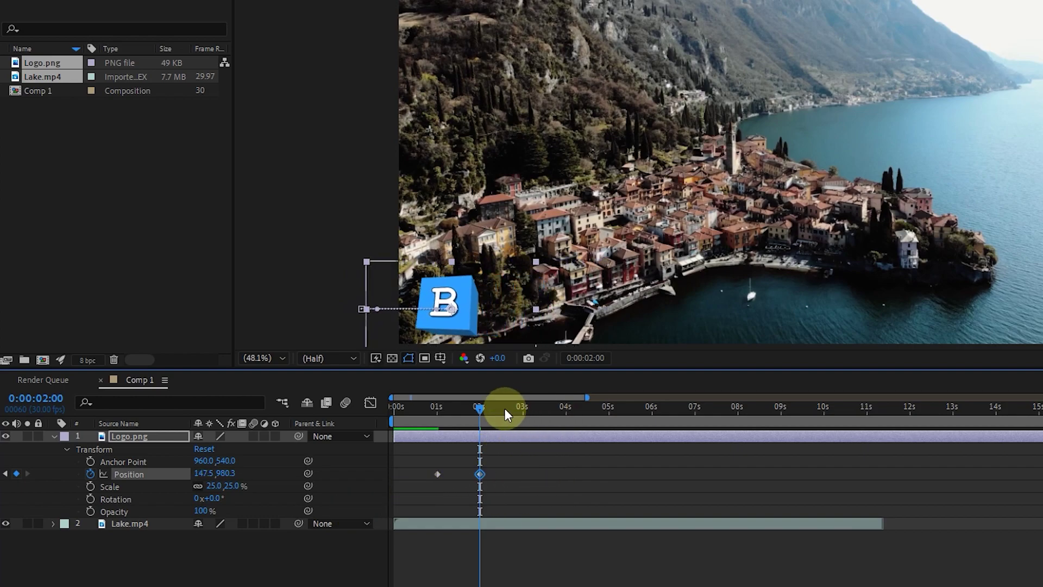
left_click_drag(479, 408, 742, 481)
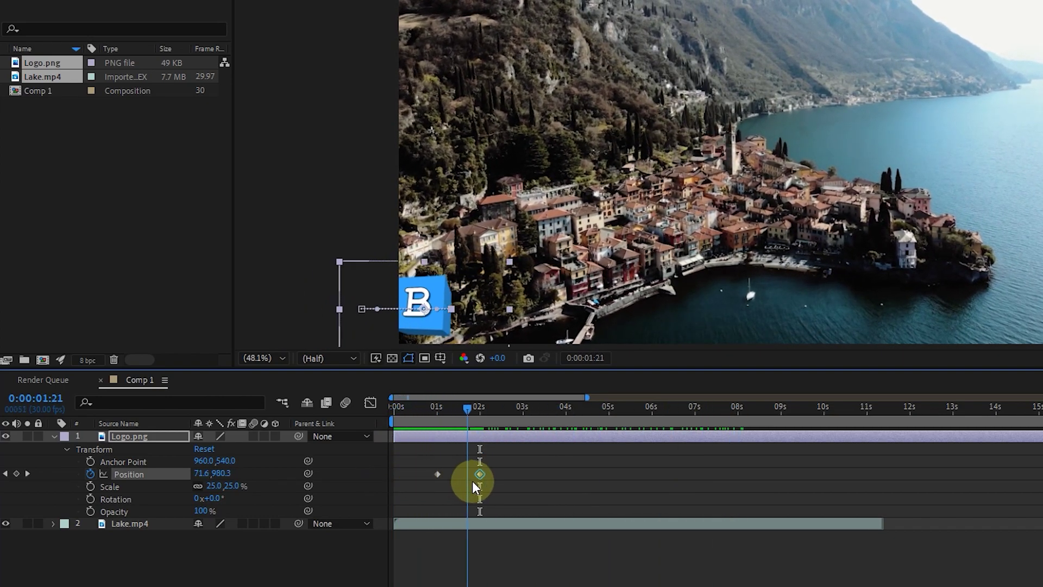
mouse_move(472, 480)
left_mouse_down()
mouse_move(572, 494)
mouse_move(479, 498)
left_mouse_up()
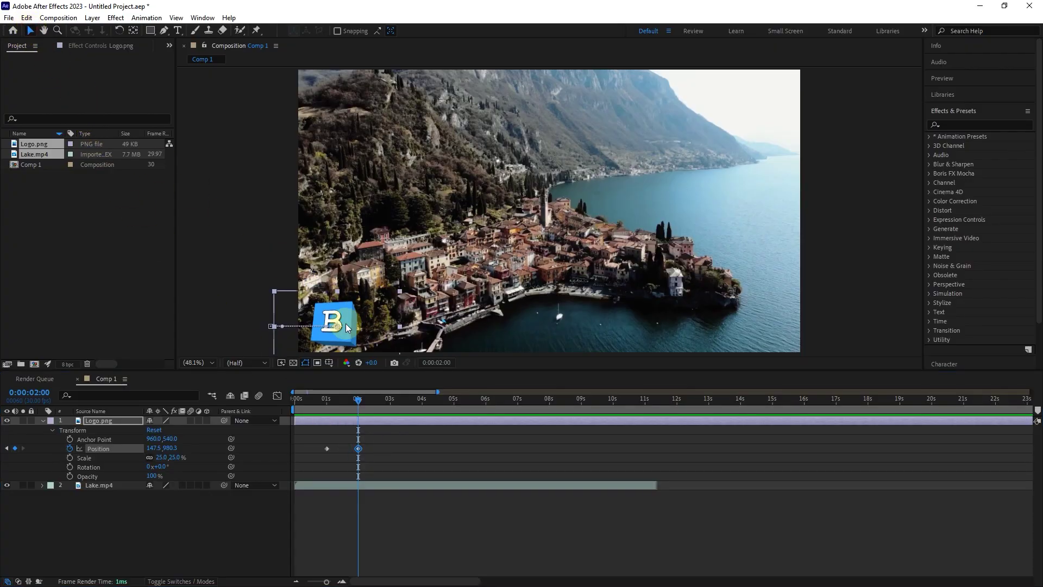
mouse_move(343, 316)
left_mouse_down()
mouse_move(331, 315)
mouse_move(394, 319)
mouse_move(337, 321)
mouse_move(370, 321)
mouse_move(347, 318)
left_mouse_up()
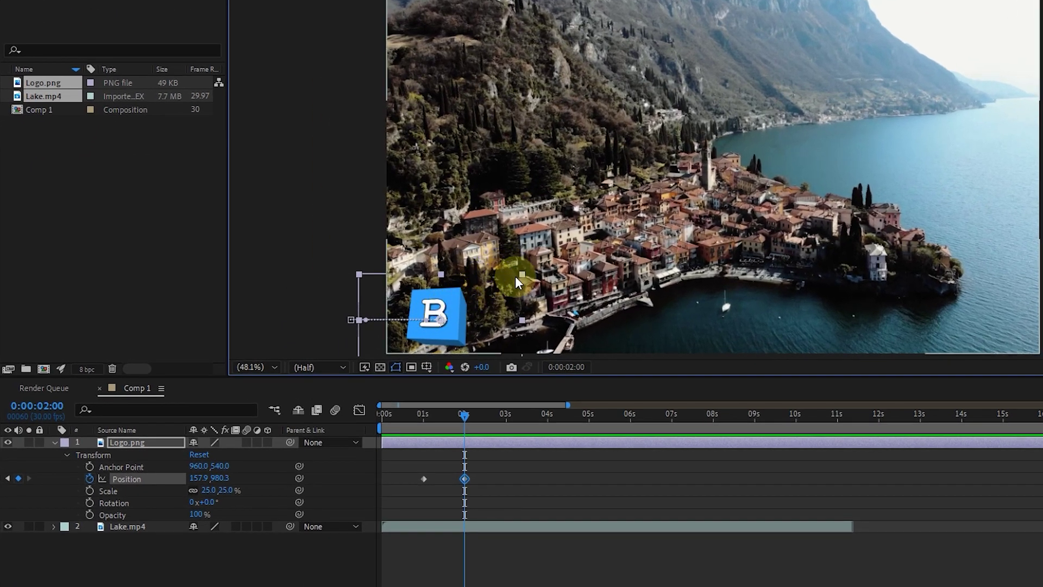
left_click_drag(363, 401, 420, 415)
left_click_drag(542, 435, 551, 436)
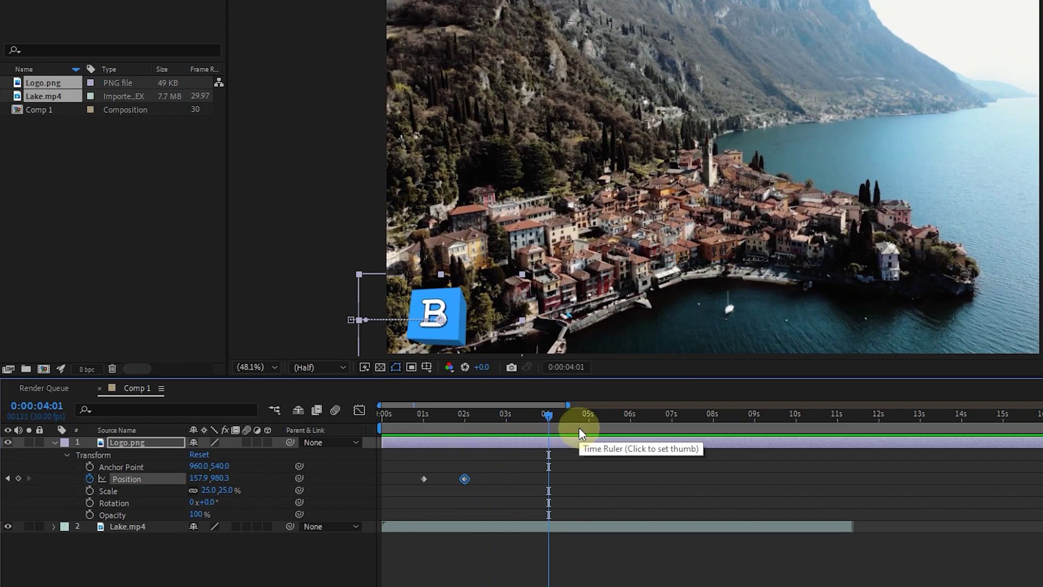
- Add a third Position keyframe at 0:00:04:00 also holding 157.9, 980.3
left_click(550, 416)
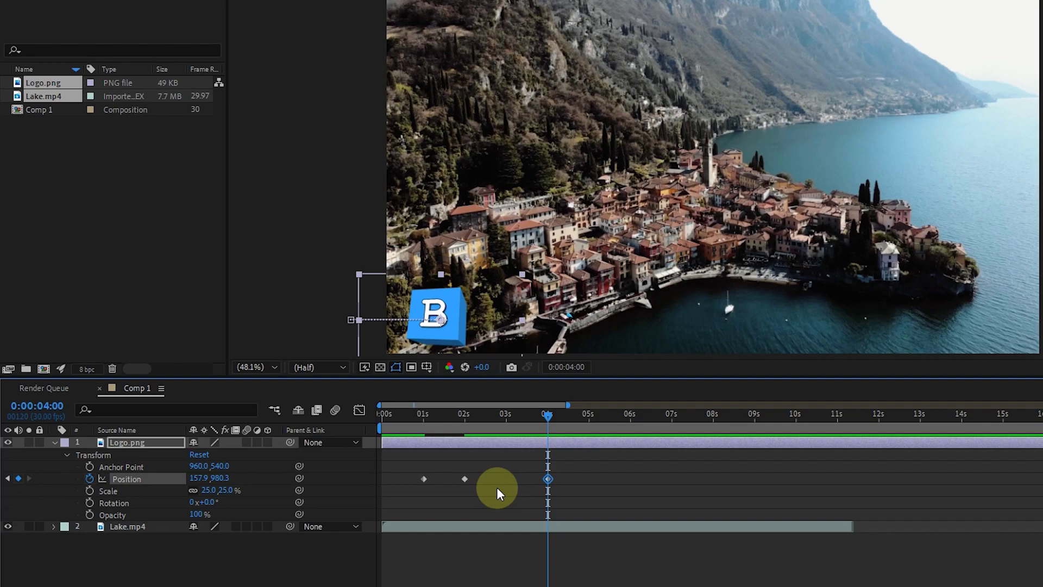
mouse_move(546, 413)
left_mouse_down()
mouse_move(395, 450)
mouse_move(526, 462)
mouse_move(498, 467)
mouse_move(521, 469)
mouse_move(487, 469)
mouse_move(471, 396)
mouse_move(545, 417)
left_mouse_up()
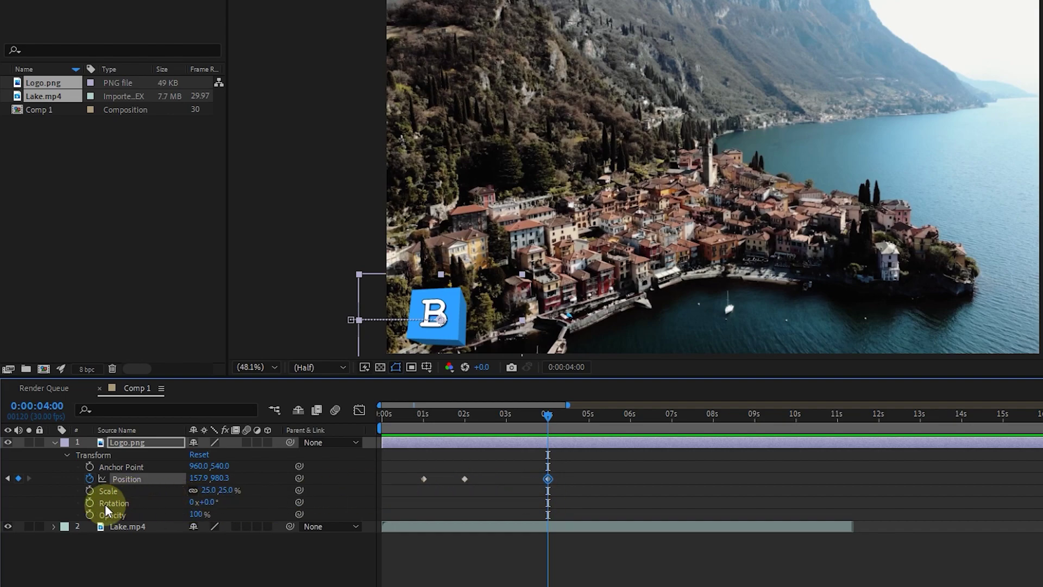
- Keyframe Opacity at 100% at 4 seconds and 0% at 6 seconds, then preview the fade
left_click(90, 514)
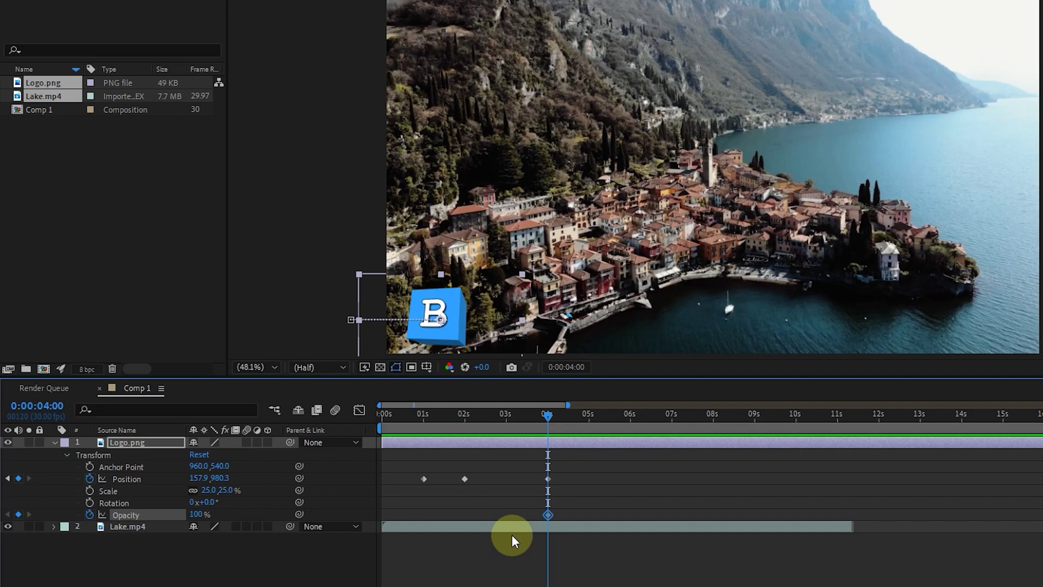
left_click_drag(550, 413, 632, 434)
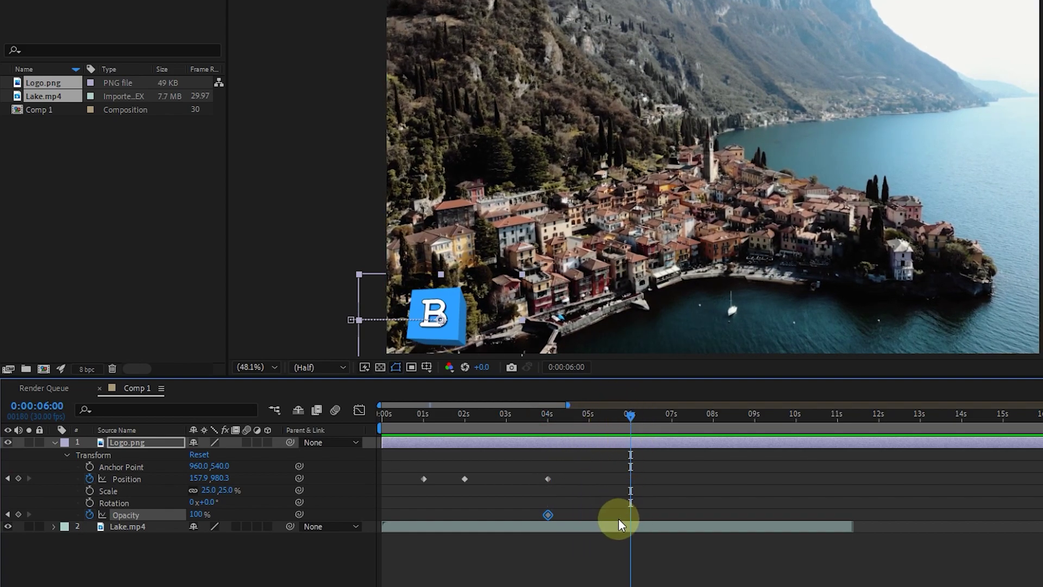
left_click_drag(200, 515, 100, 529)
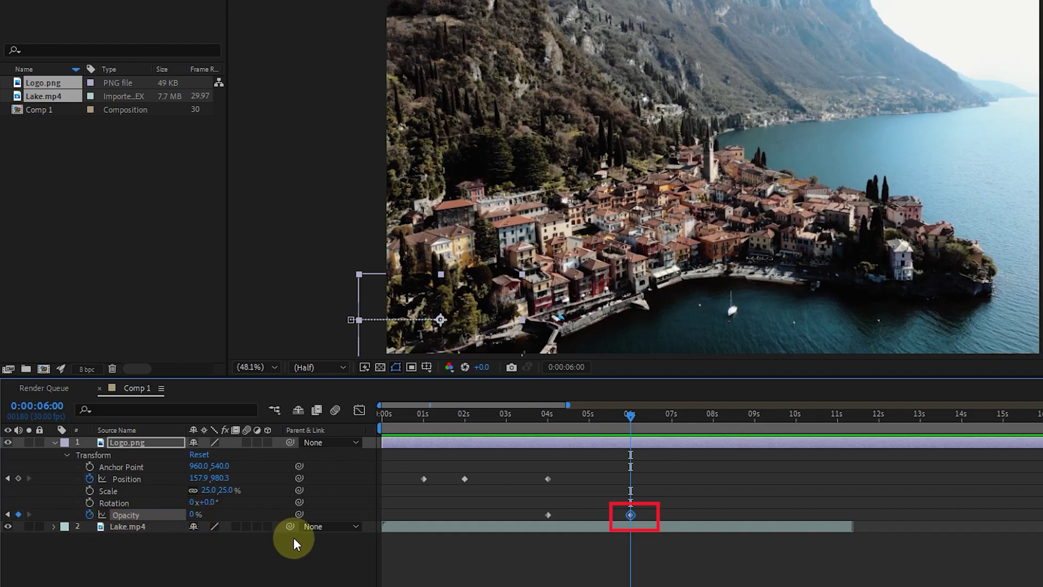
left_click_drag(623, 418, 698, 540)
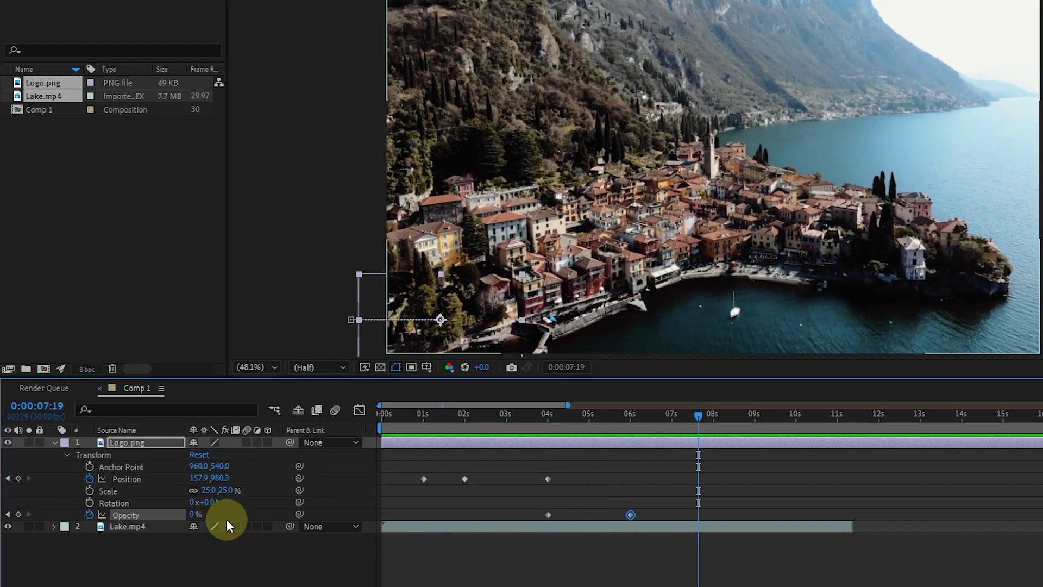
left_click(605, 418)
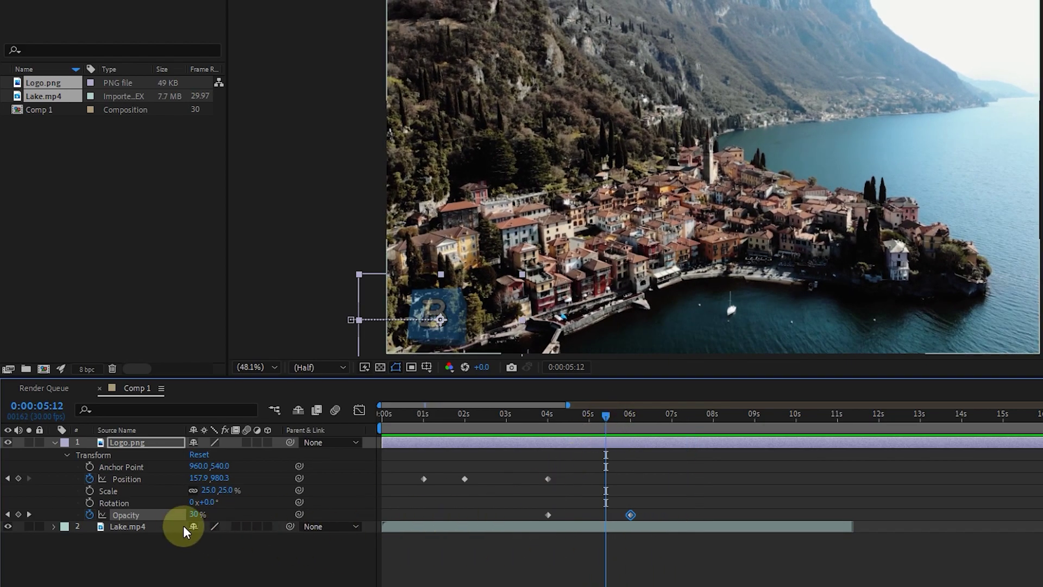
mouse_move(606, 415)
left_mouse_down()
mouse_move(570, 424)
mouse_move(621, 427)
left_mouse_up()
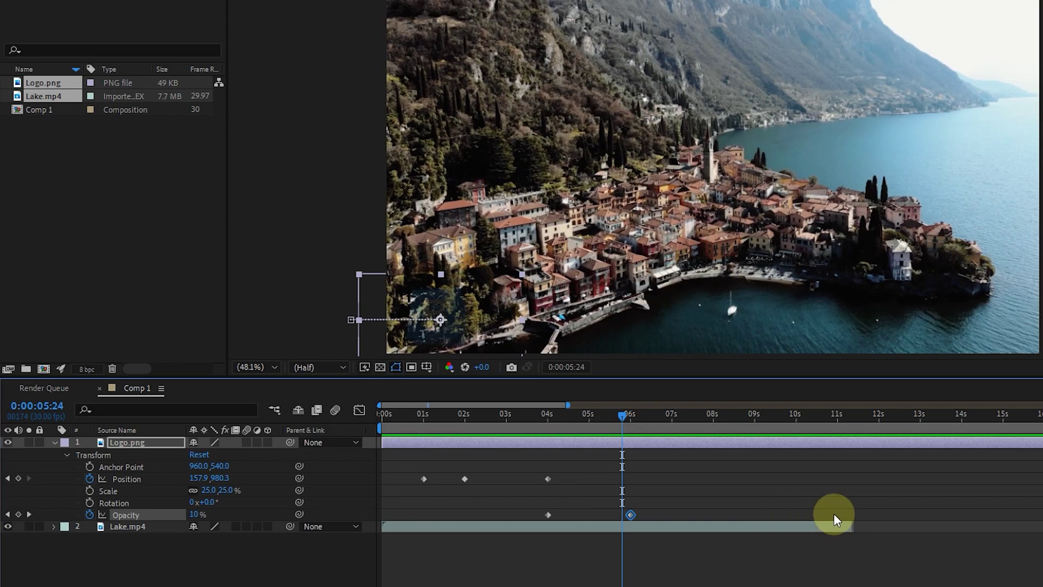
left_click(29, 514)
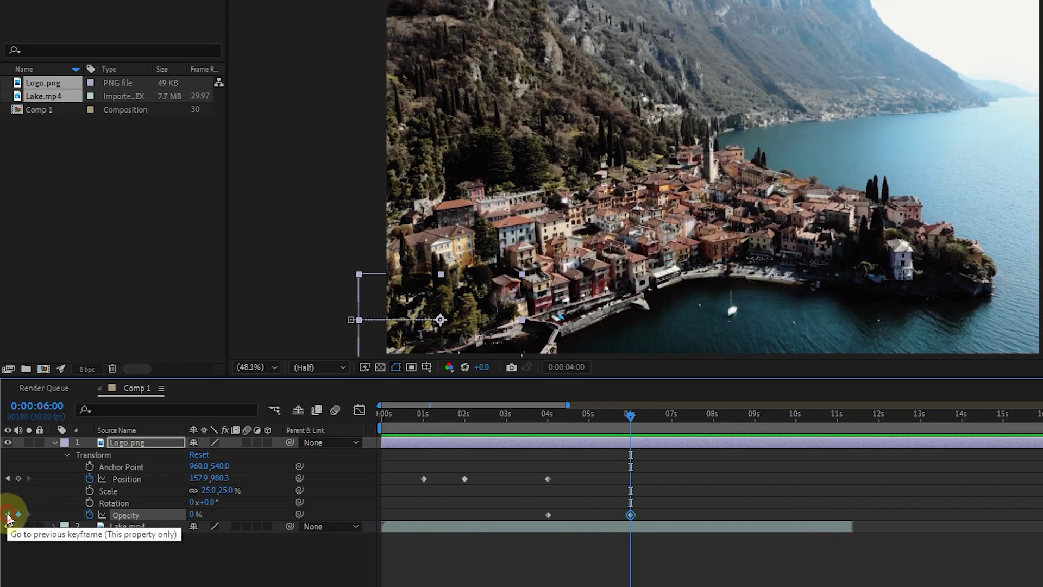
left_click(6, 514)
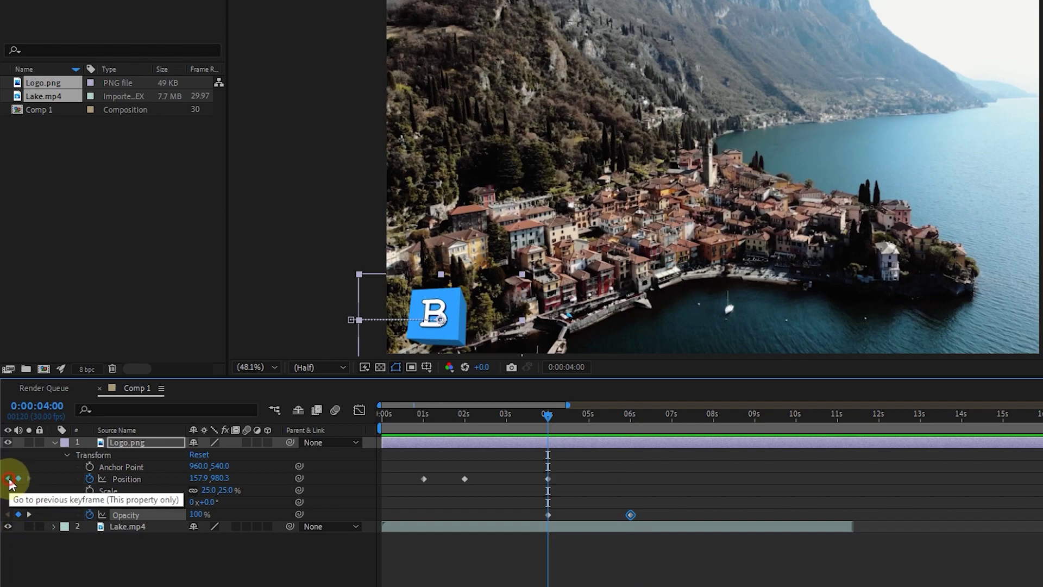
left_click(8, 479)
left_click(7, 479)
left_click(30, 478)
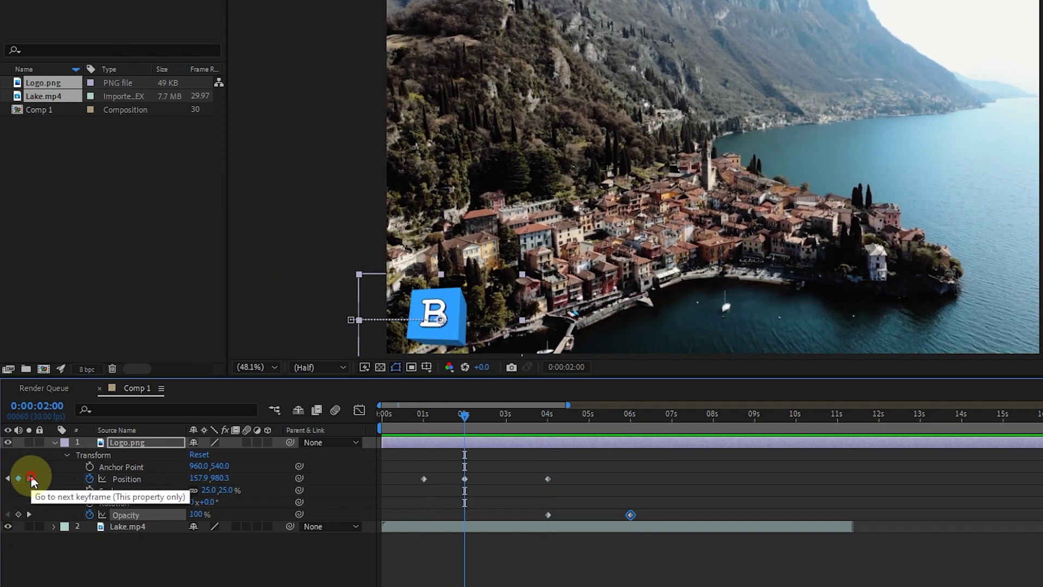
left_click(30, 478)
left_click(30, 514)
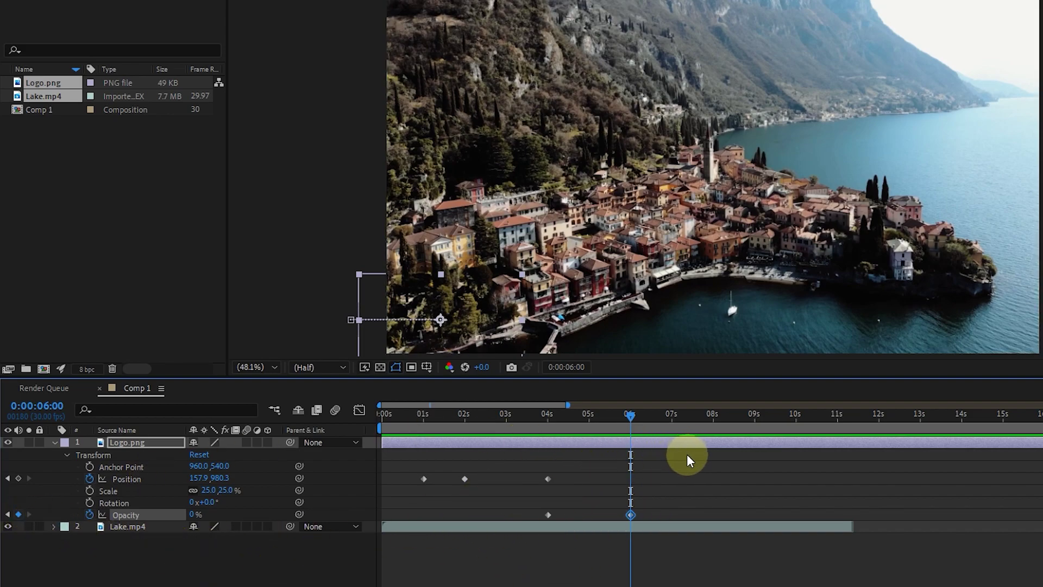
- Delete the Position and Opacity keyframes, disable Position animation and set Opacity to 99%
left_click_drag(685, 459, 530, 514)
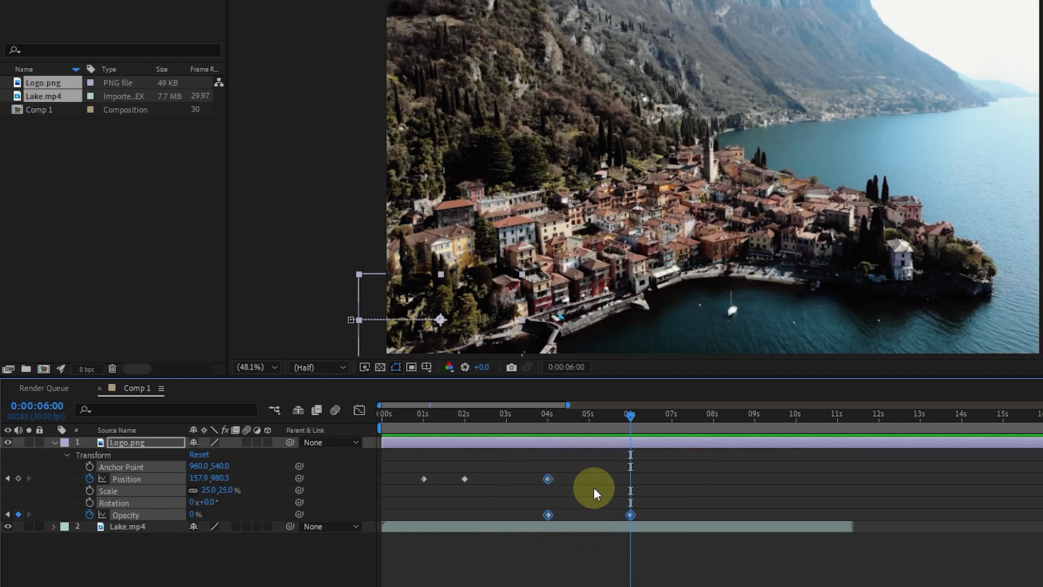
key("Delete")
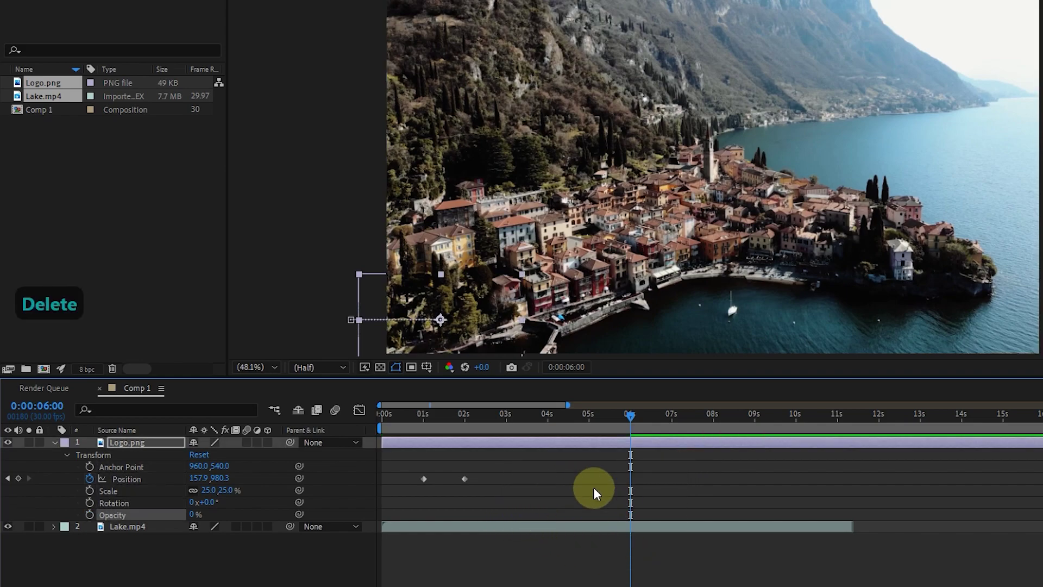
left_click(89, 478)
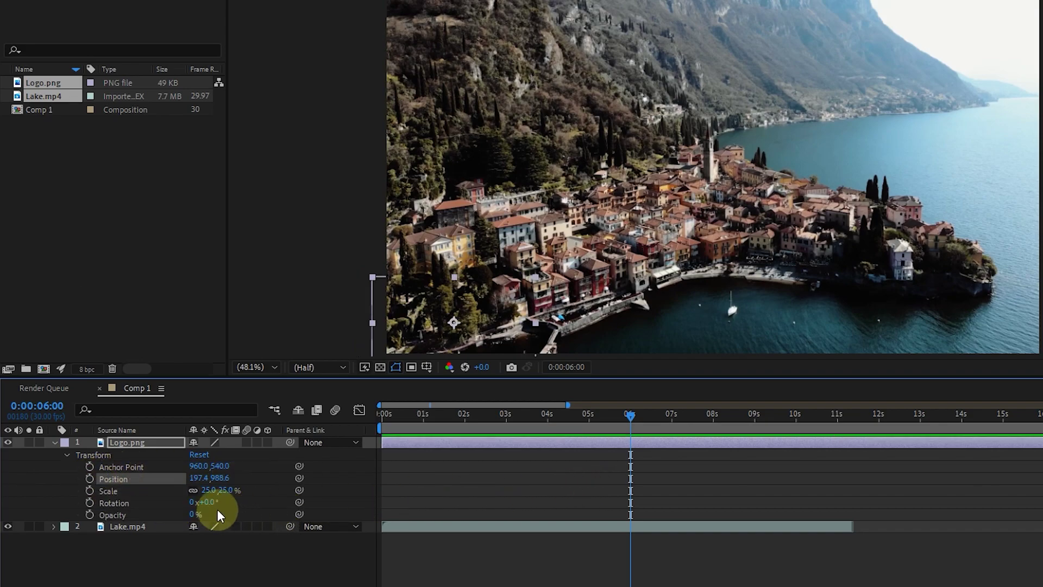
left_click_drag(191, 513, 363, 526)
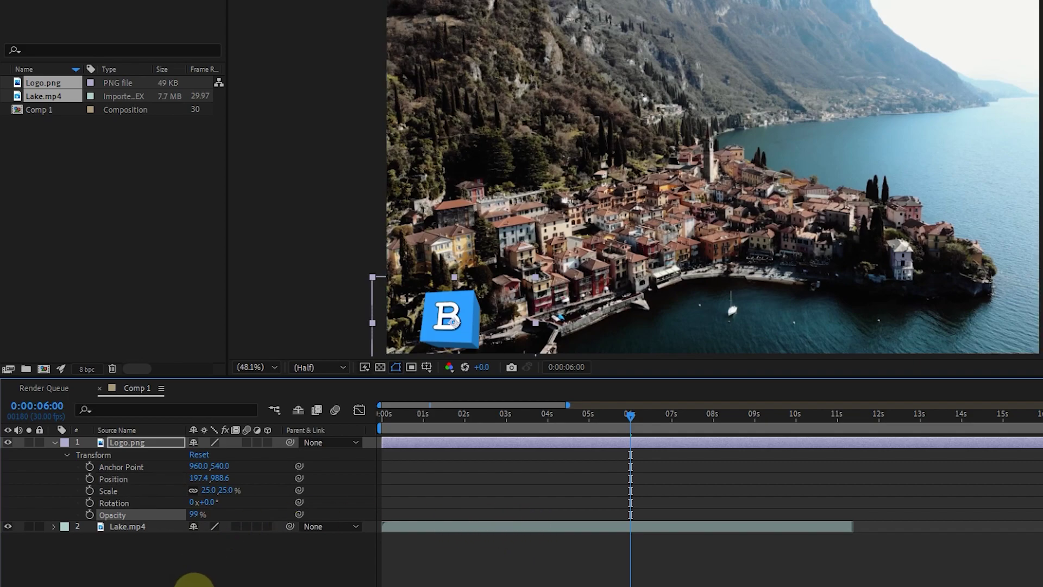
- Keyframe Position at 1 s, move the logo top-right (1730.2, 172.4) at 3 s, and preview
left_click_drag(479, 420, 423, 429)
left_click(90, 479)
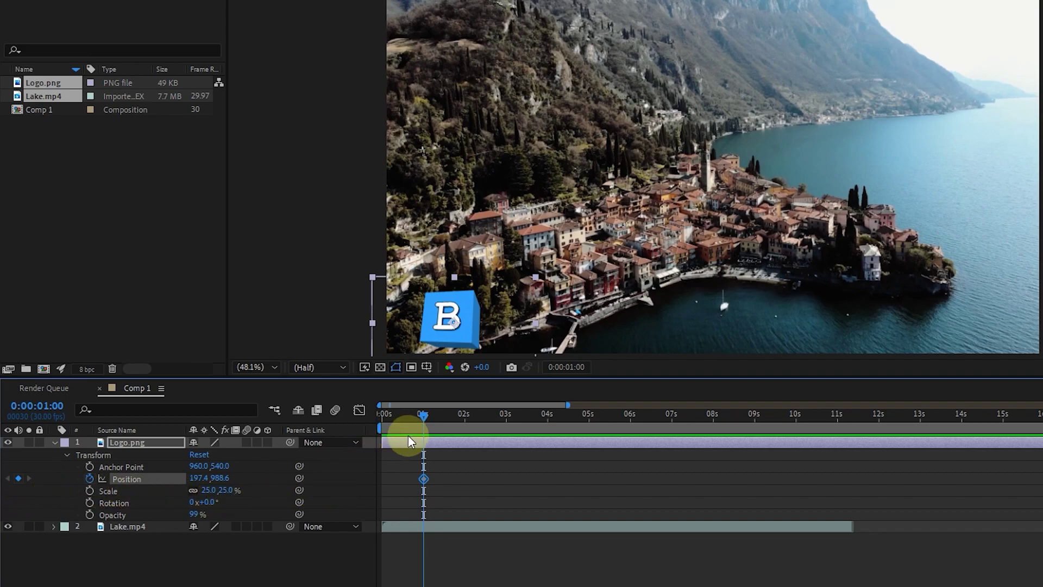
left_click_drag(427, 415, 507, 445)
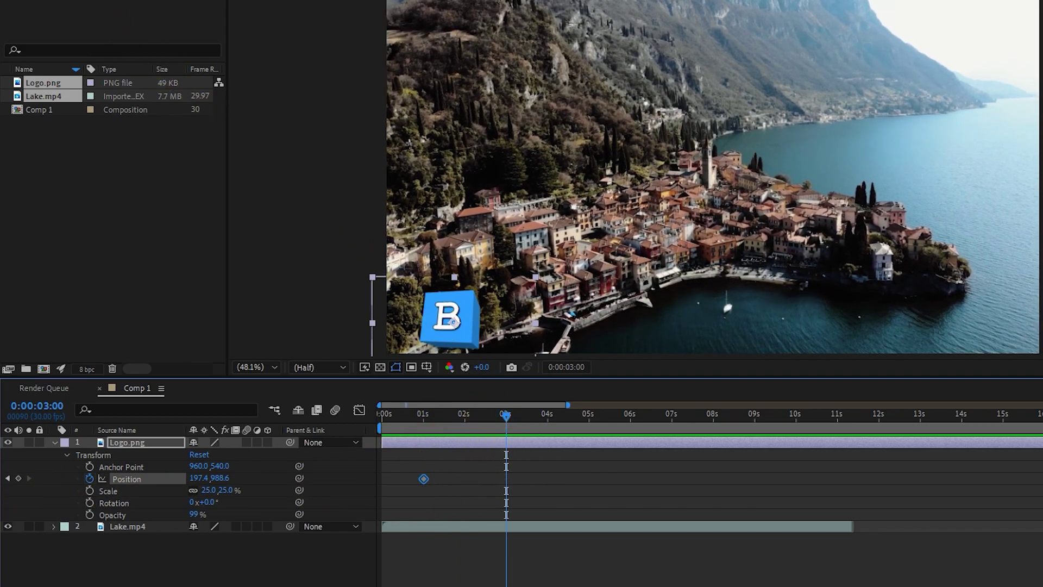
left_click_drag(454, 321, 966, 42)
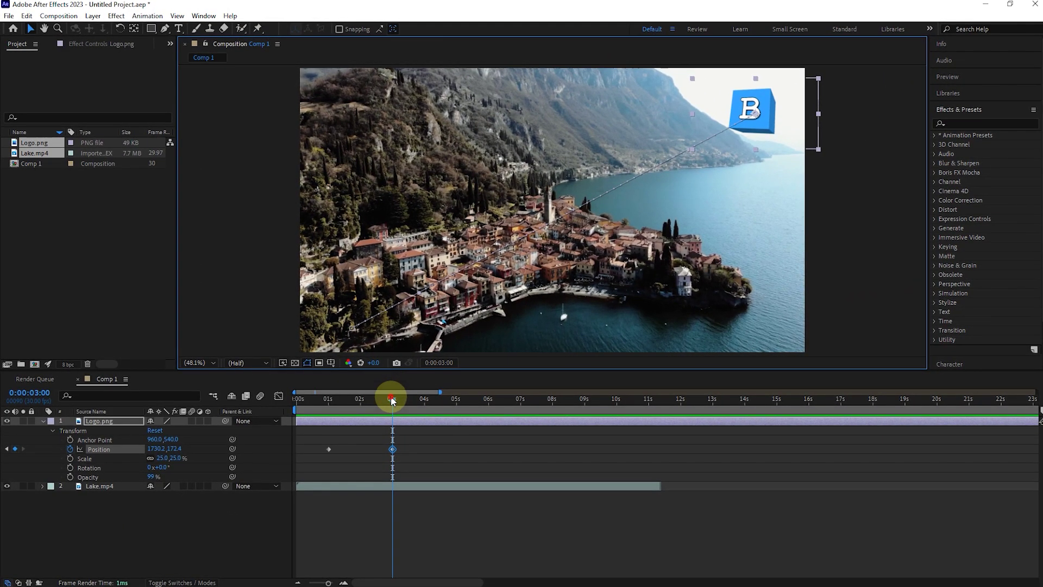
left_click_drag(390, 396, 298, 416)
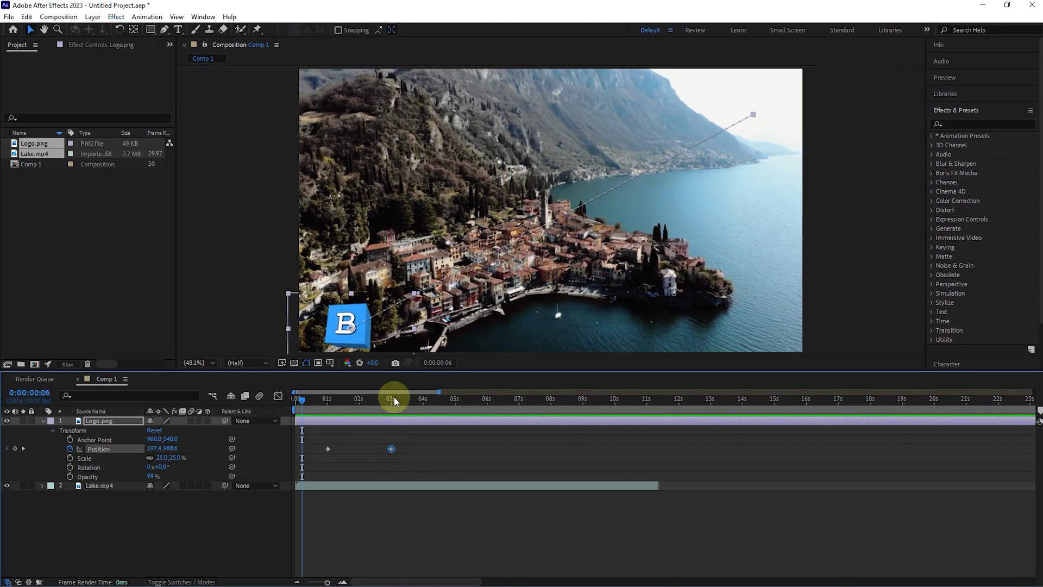
key("space")
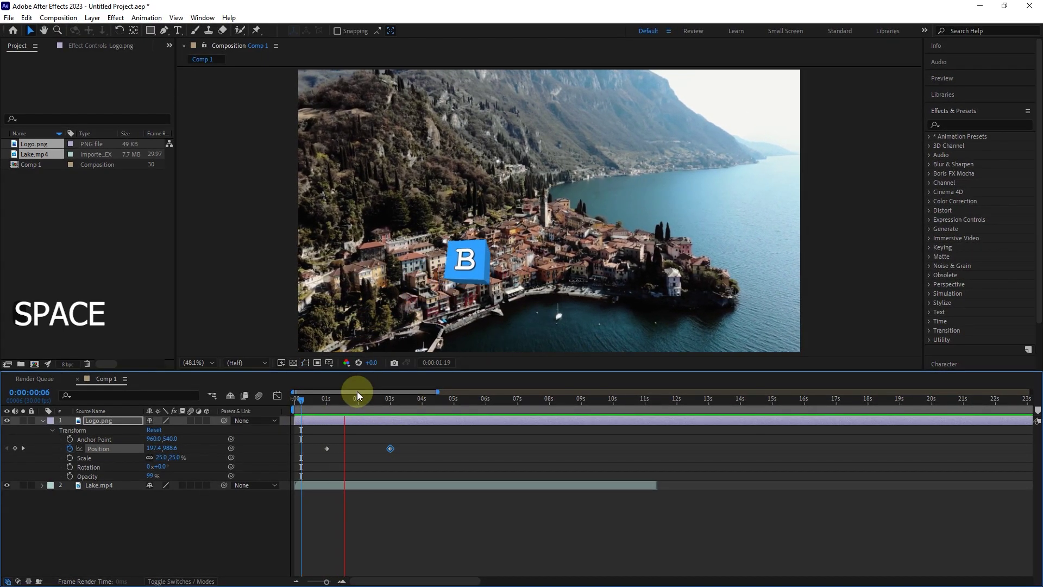
left_click_drag(388, 408, 367, 415)
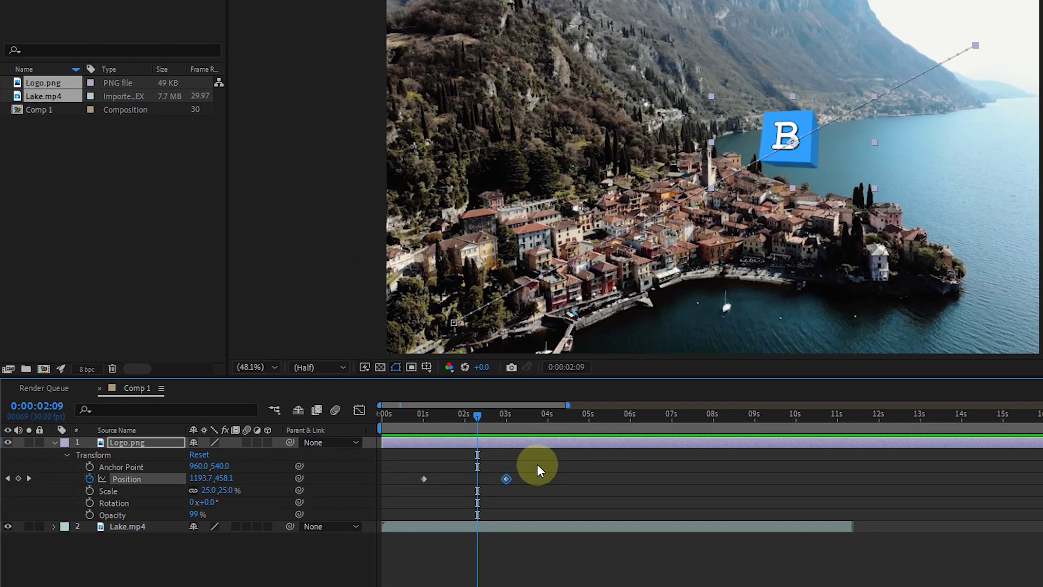
- Copy the logo's two Position keyframes, paste them at 6 s, and preview from the start
left_click_drag(538, 466, 408, 501)
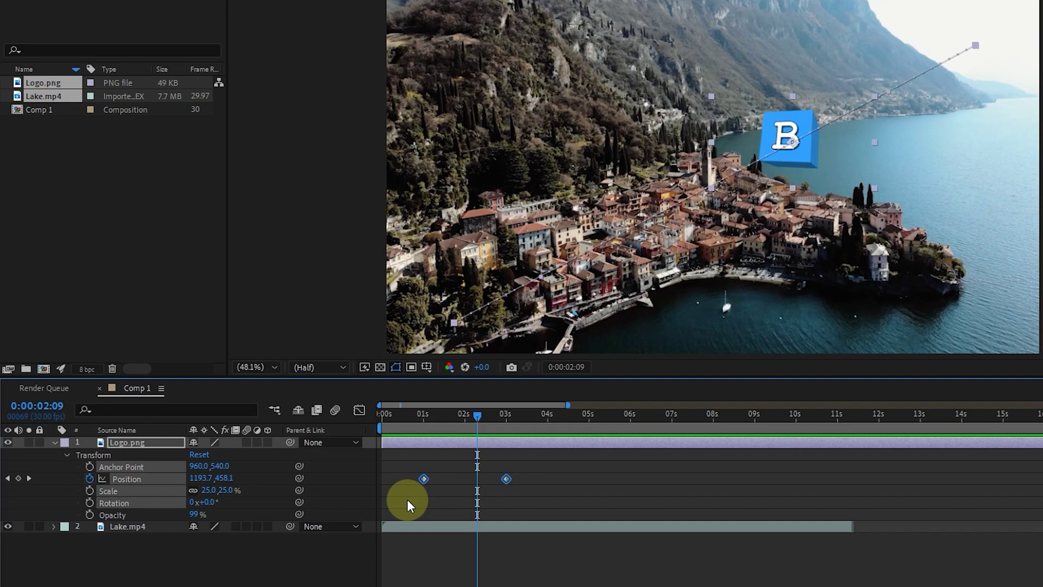
key("ctrl+c")
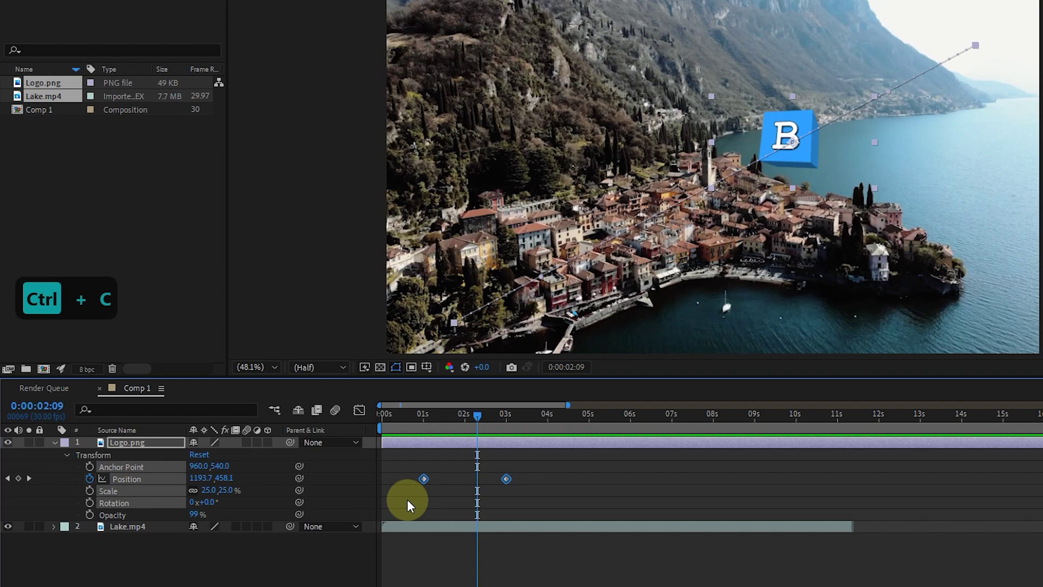
left_click_drag(526, 417, 631, 435)
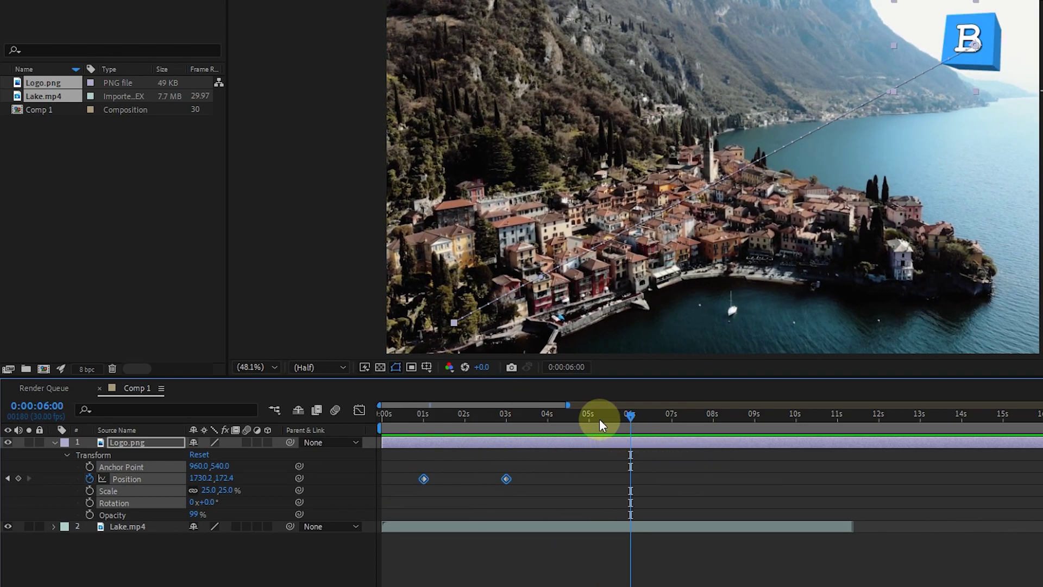
key("ctrl+v")
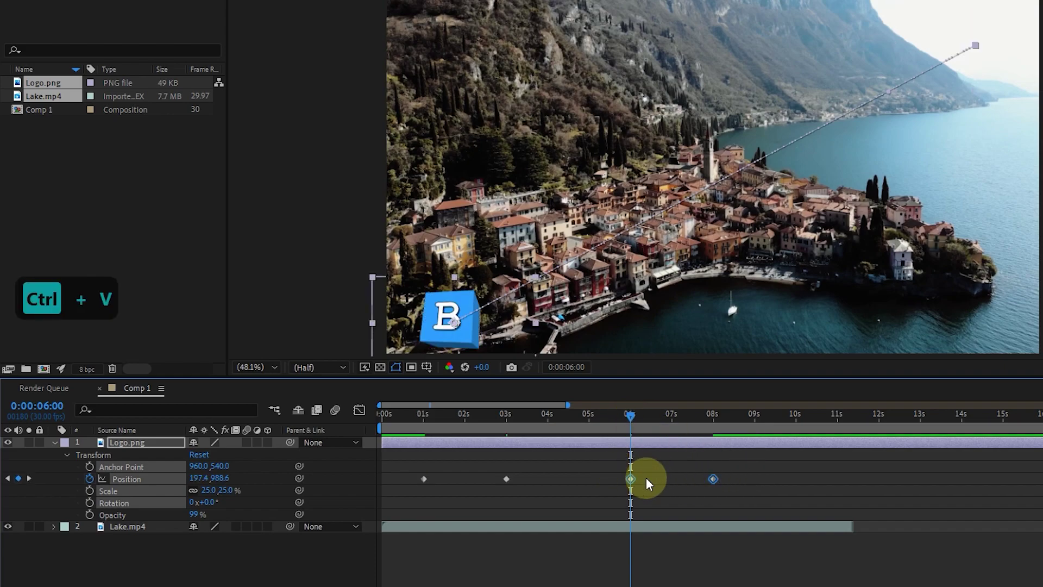
left_click(419, 420)
key("space")
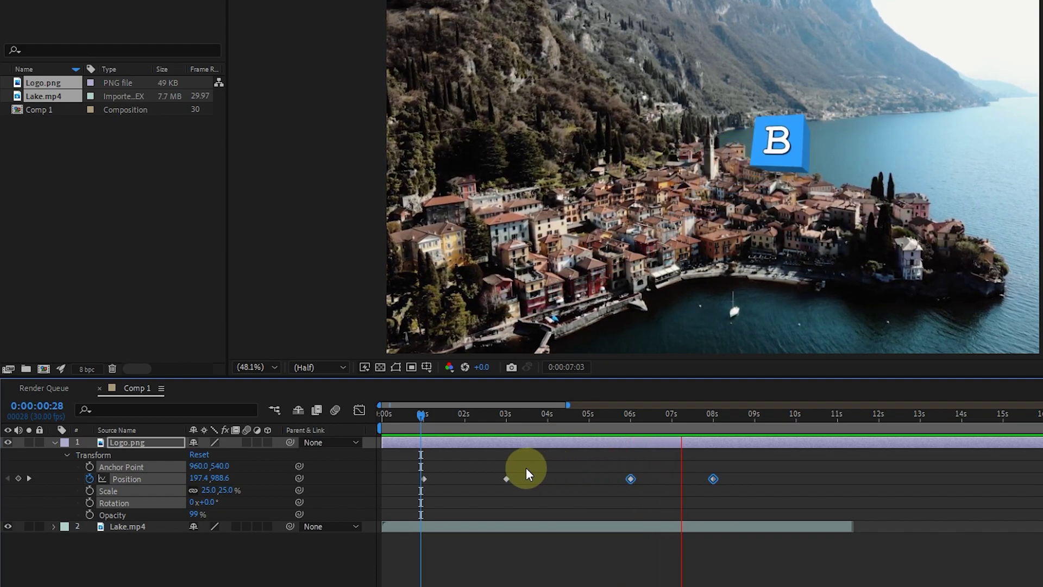
key("space")
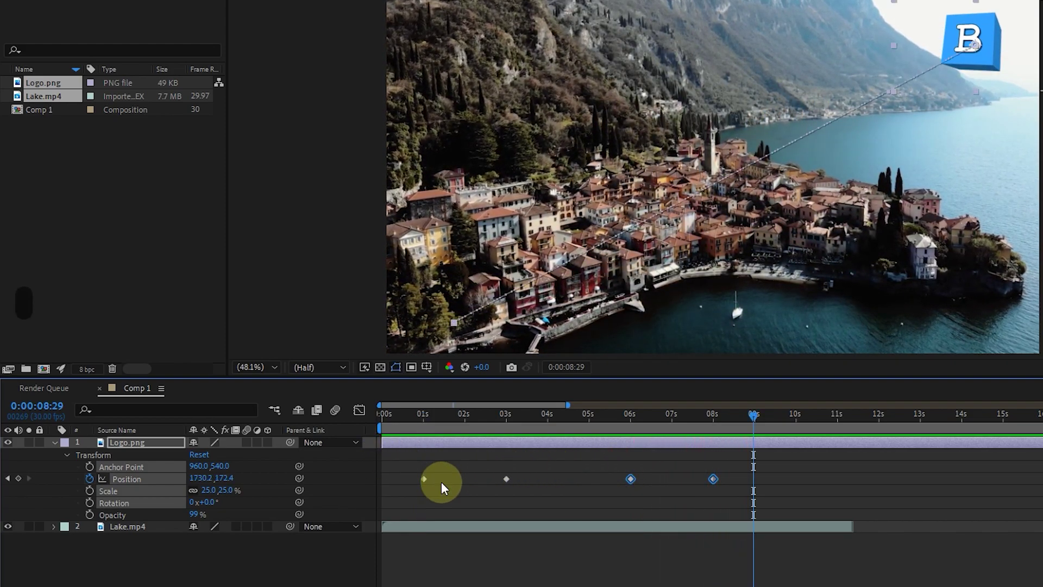
left_click_drag(741, 463, 707, 498)
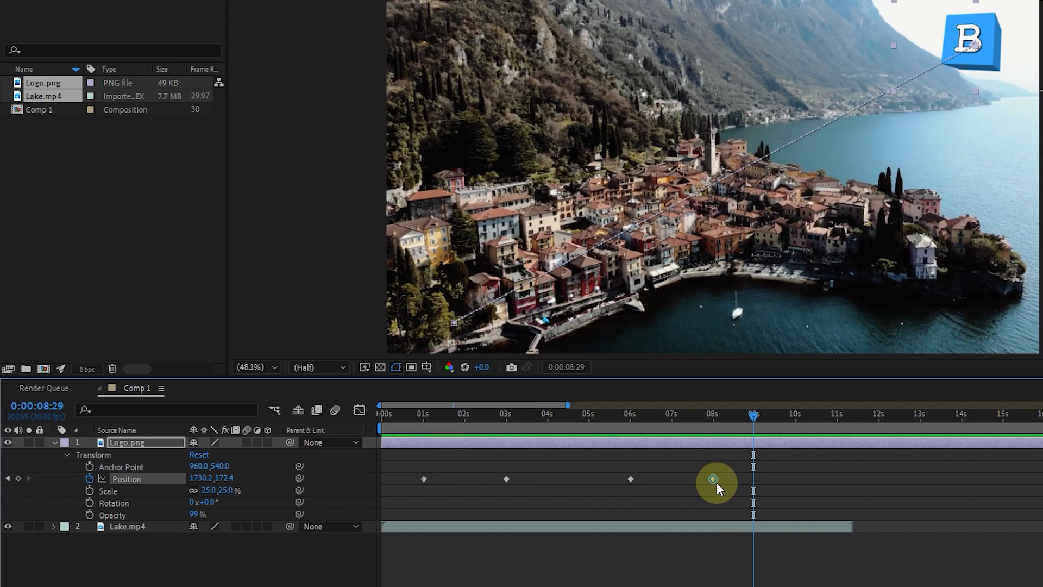
left_click(763, 415)
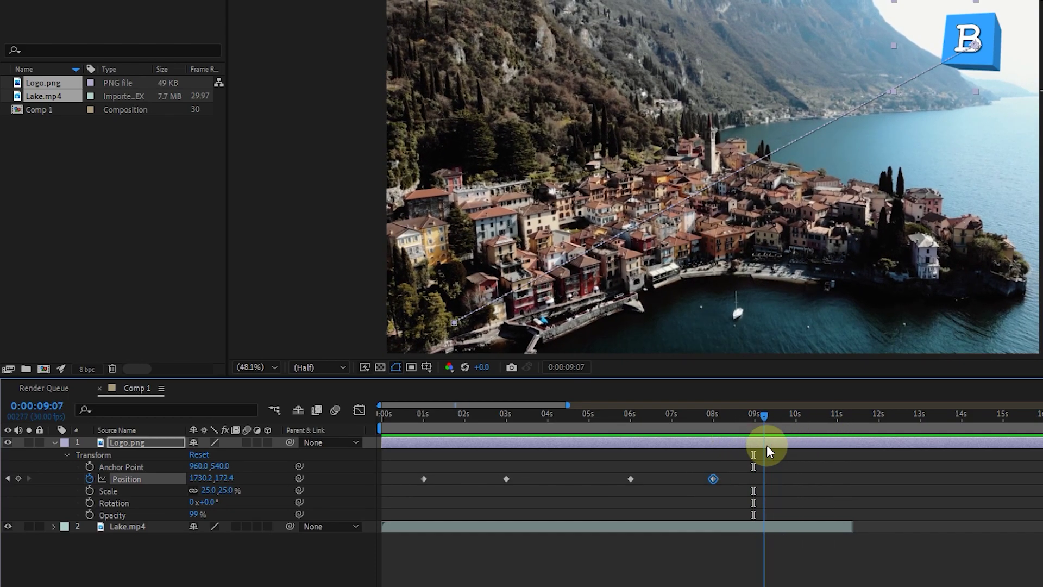
left_click_drag(764, 414, 755, 484)
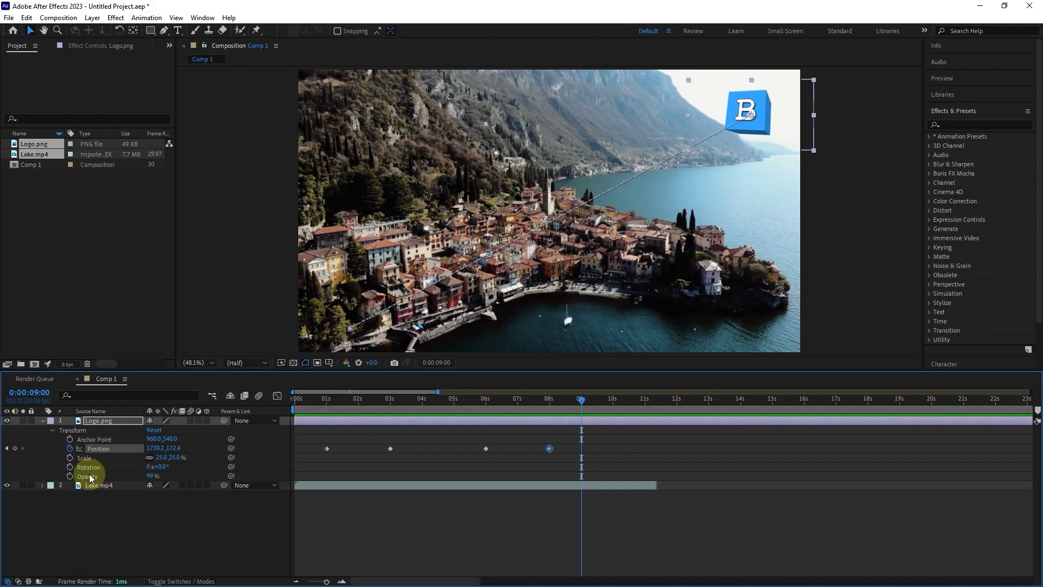
- Expand Lake.mp4 to show its Transform values: Position 960.0, 540.0, Scale 100%, Opacity 100%
left_click(42, 485)
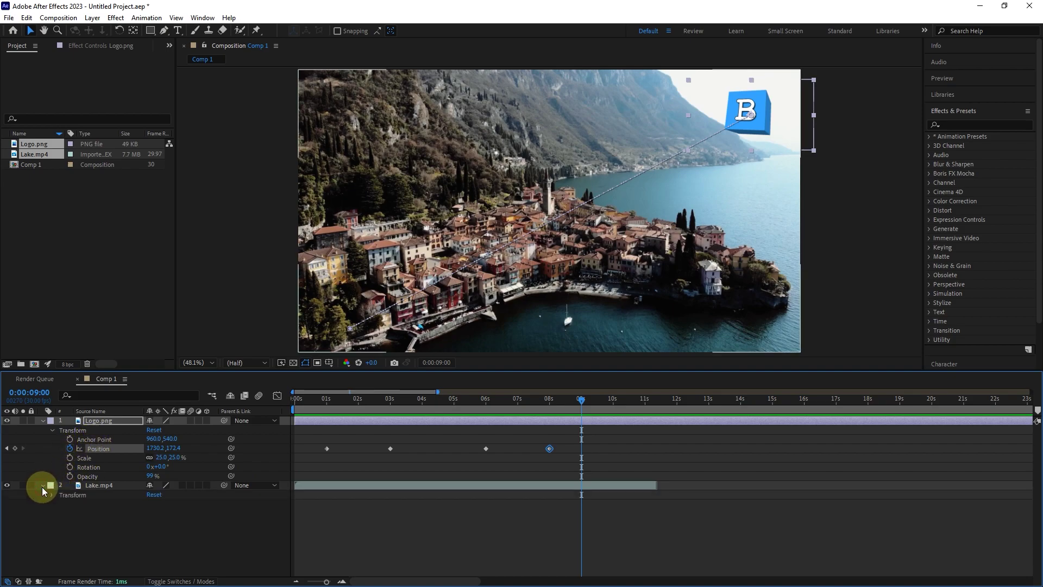
left_click(51, 495)
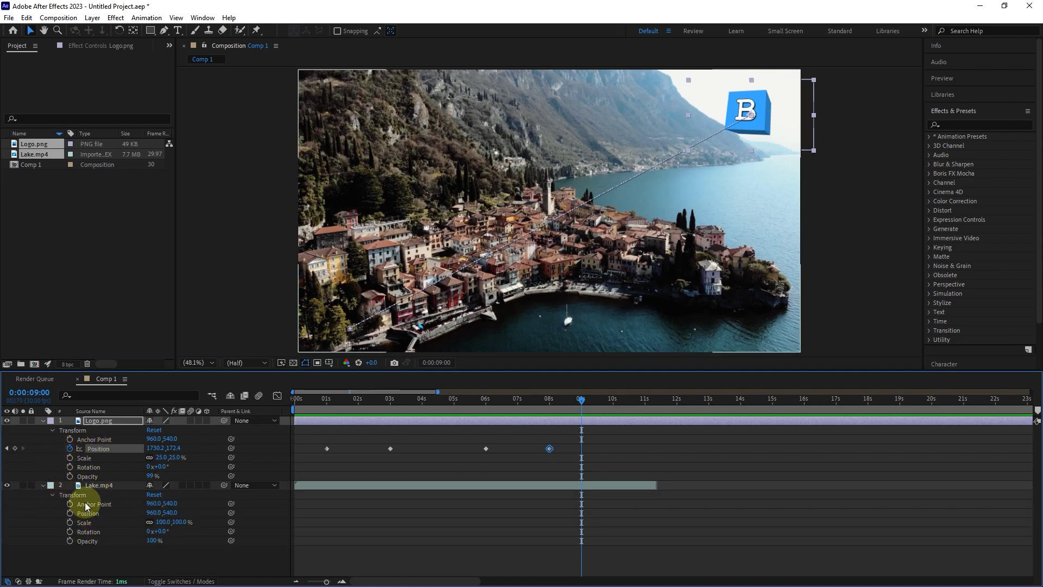